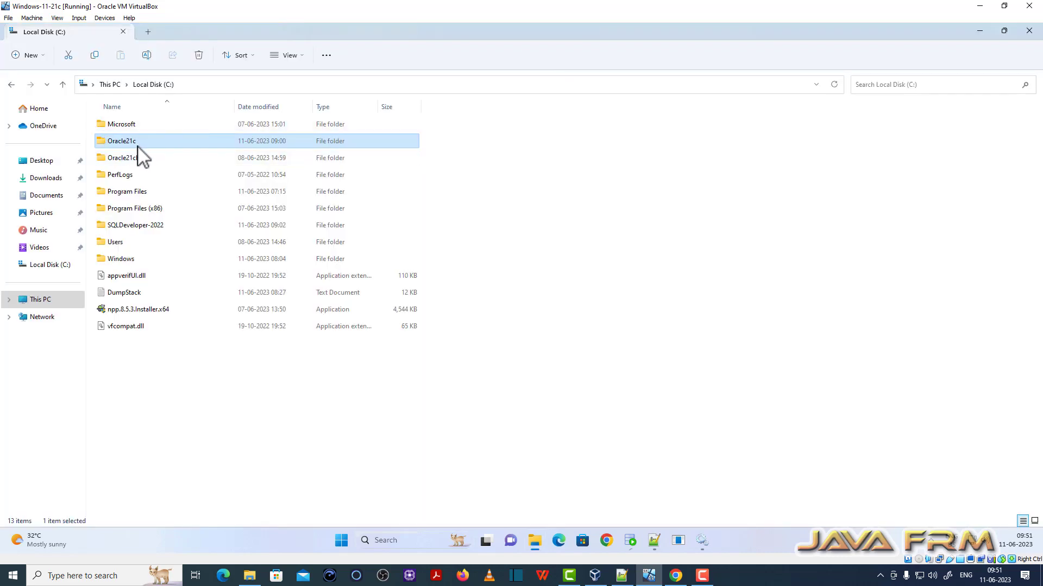
- Browse into the C:\Oracle21c\demo\schema folder
left_click(142, 160)
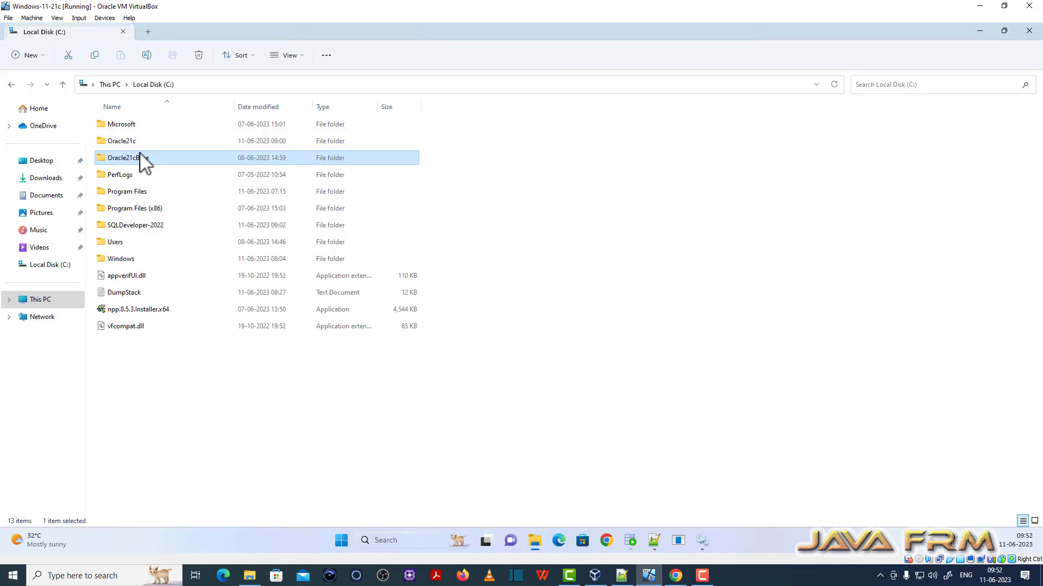
double_click(130, 142)
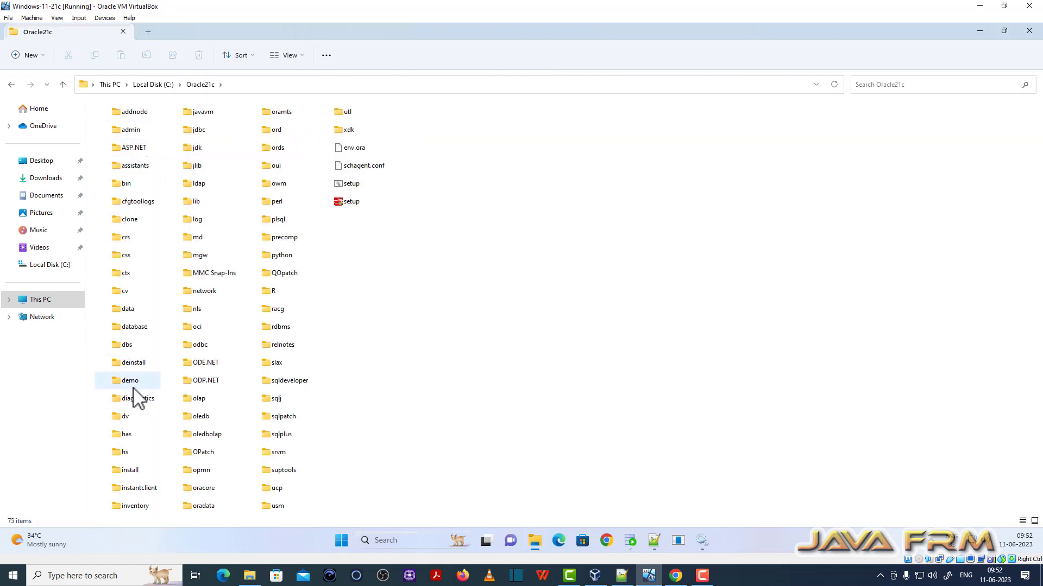
double_click(140, 384)
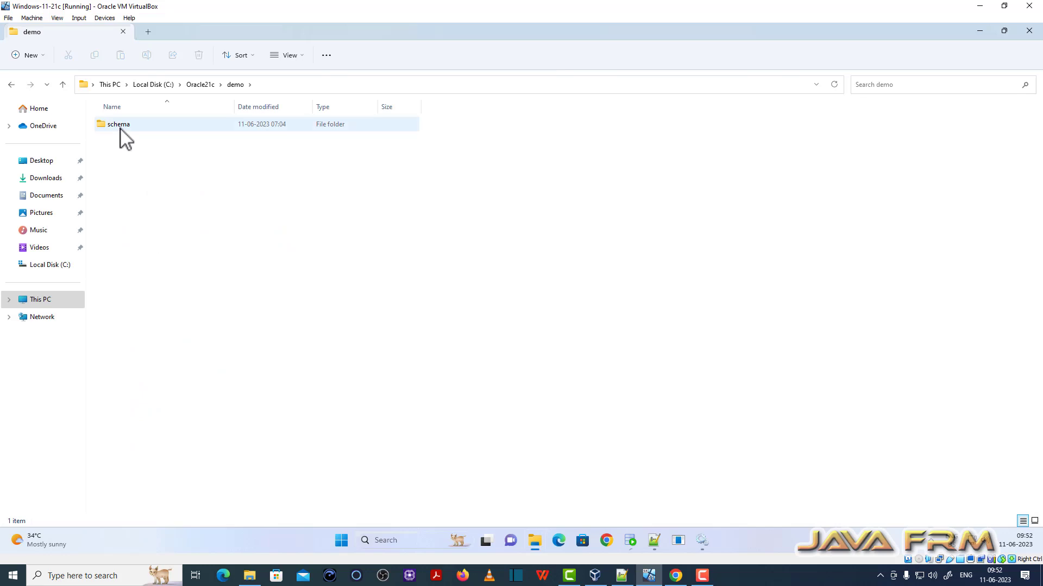
double_click(121, 128)
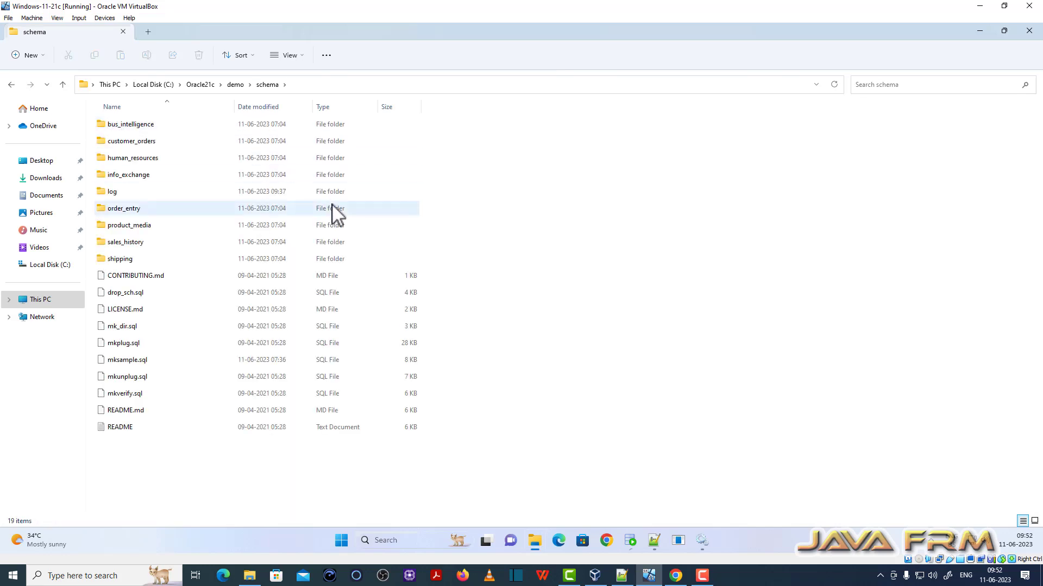
- Look inside the OracleSoftwares shared drive under This PC, then return to Local Disk (C:)
left_click(47, 267)
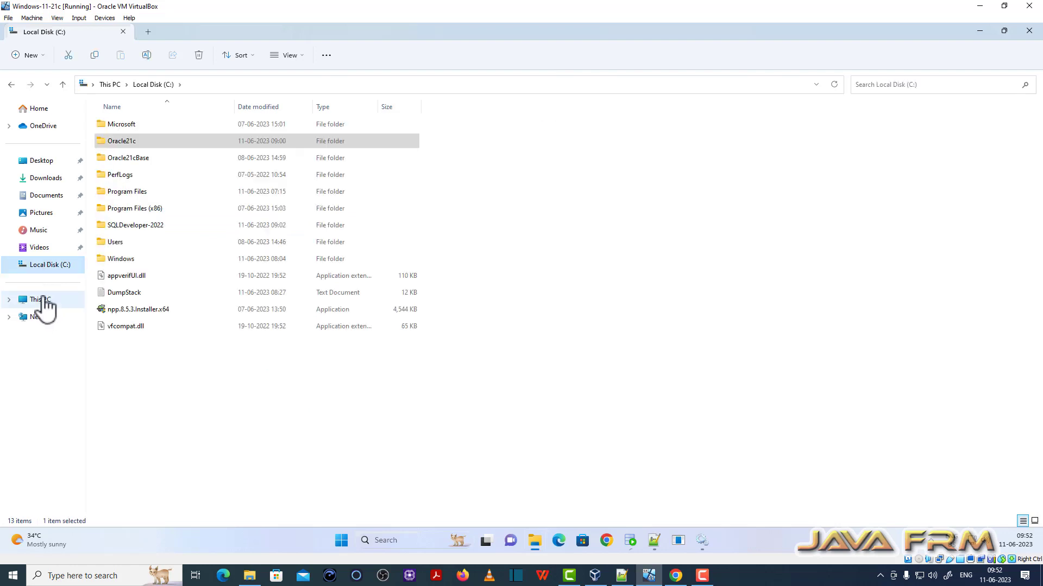
left_click(41, 301)
double_click(151, 187)
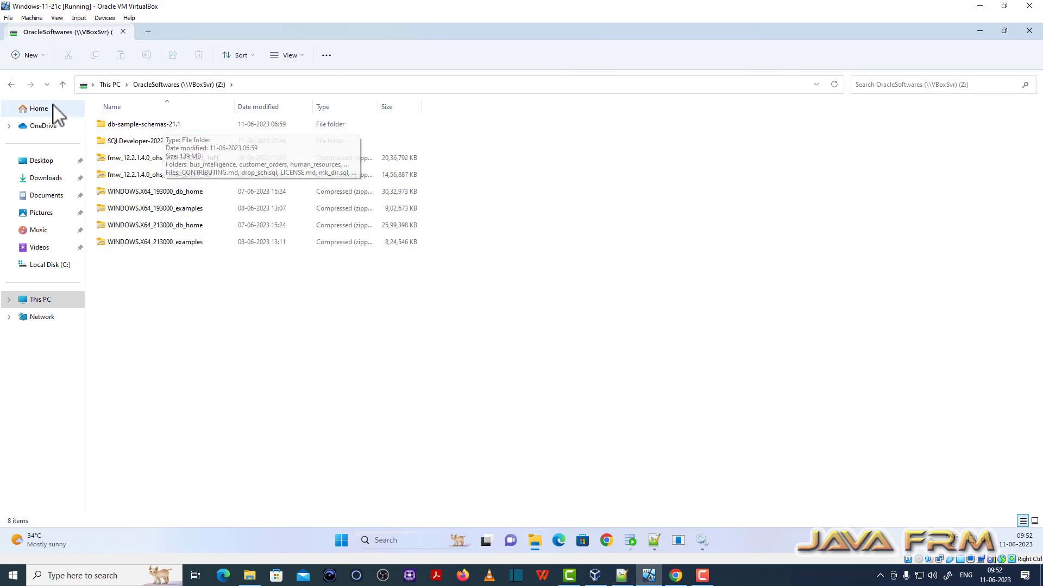
left_click(11, 85)
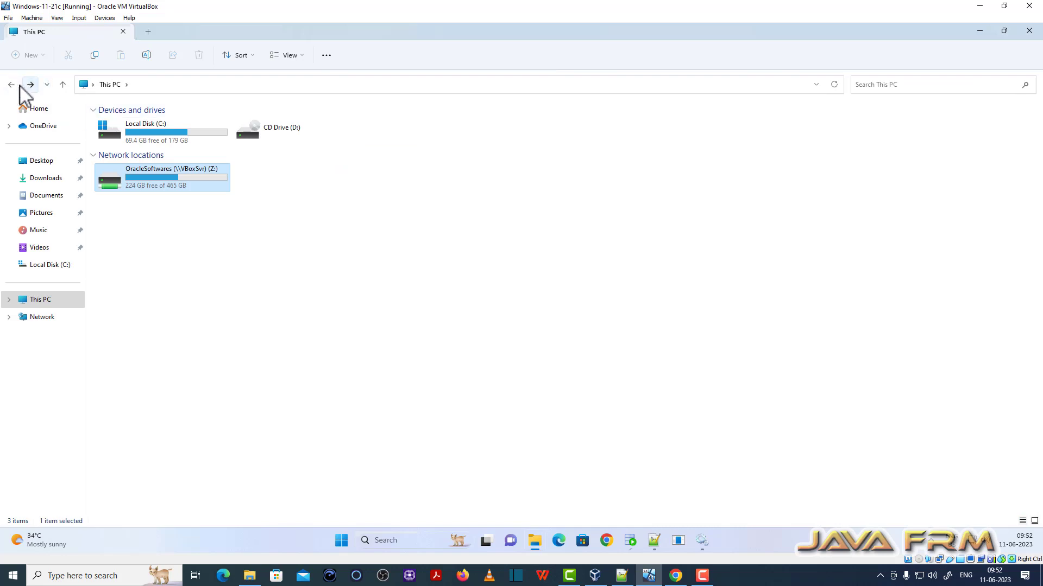
left_click(11, 85)
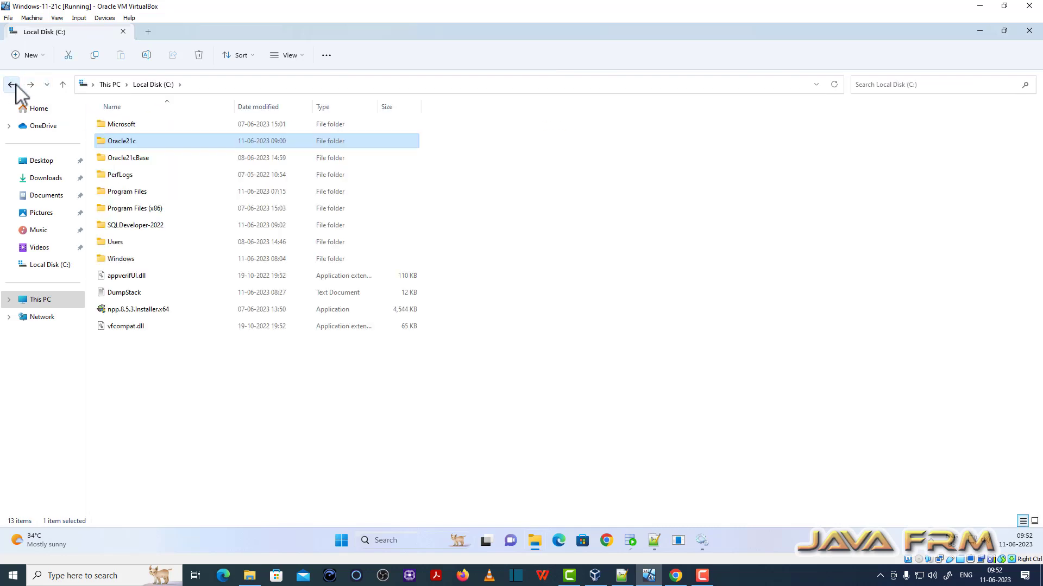
- Navigate back through Oracle21c, demo and schema to the product_media folder
double_click(117, 144)
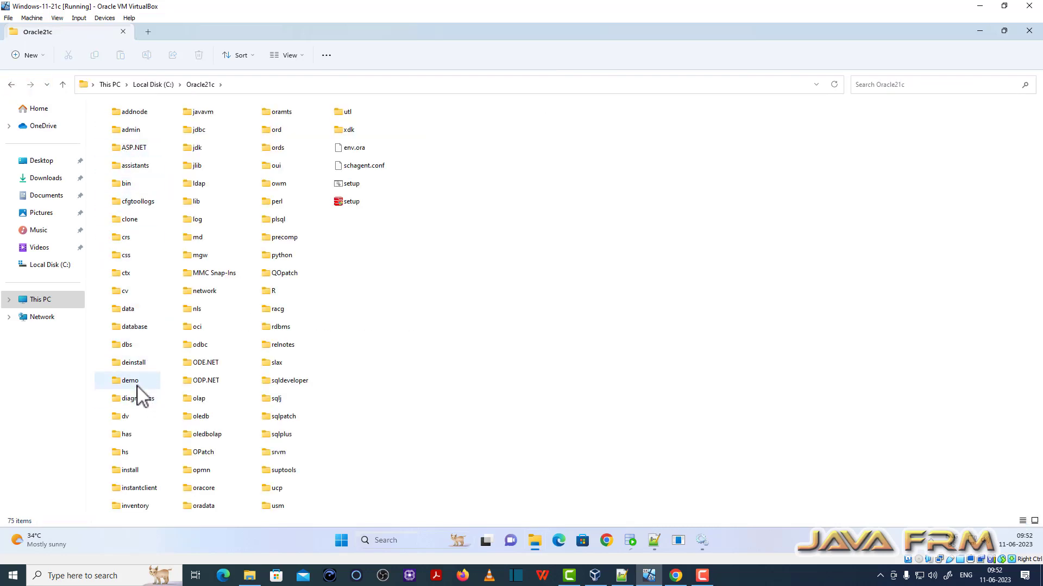
double_click(137, 386)
double_click(130, 126)
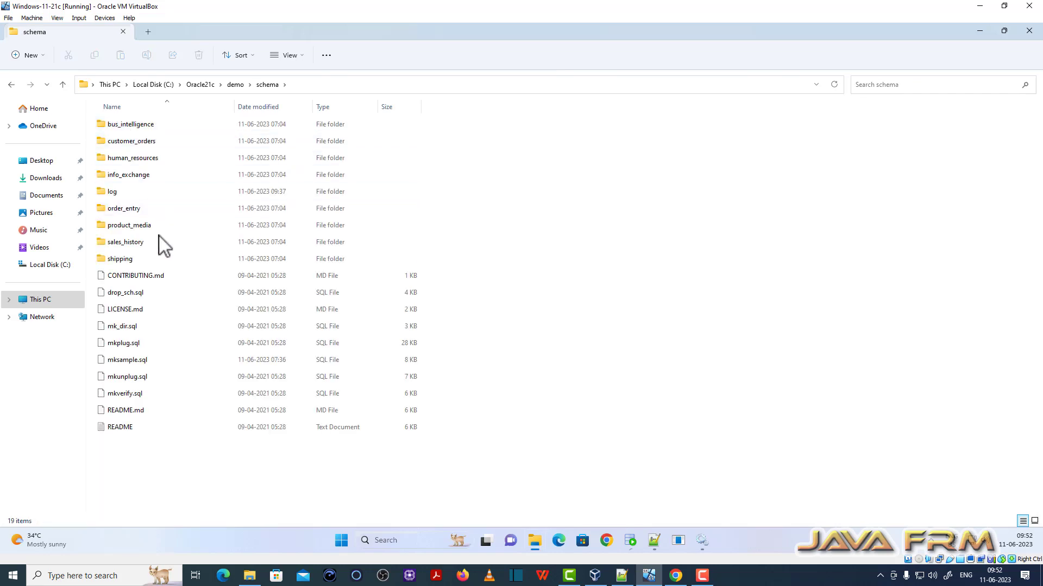
left_click(131, 227)
double_click(131, 227)
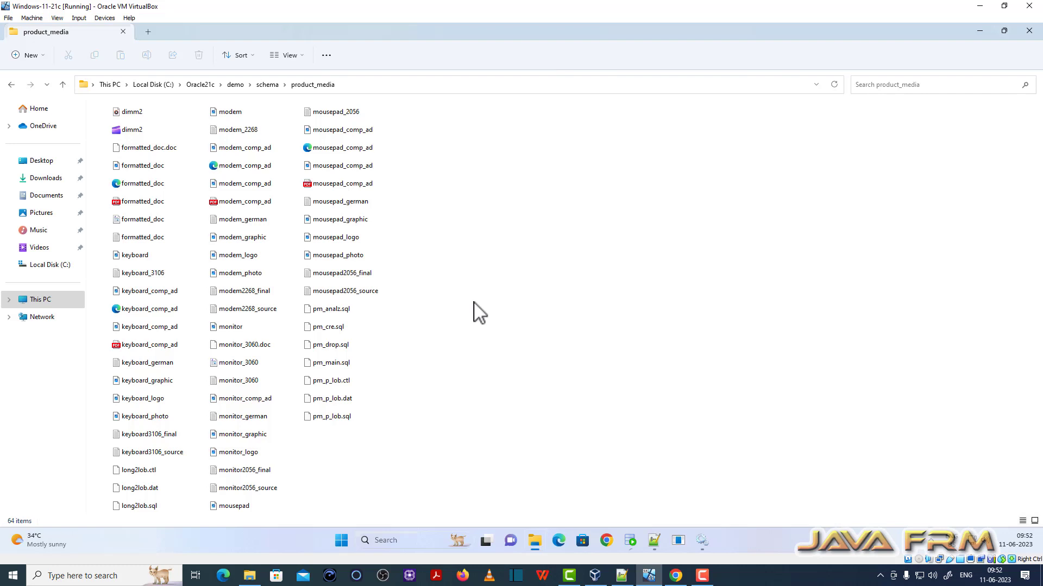
- Open pm_main.sql in Notepad++ and close the two extra SH schema script tabs
left_click(344, 362)
right_click(344, 362)
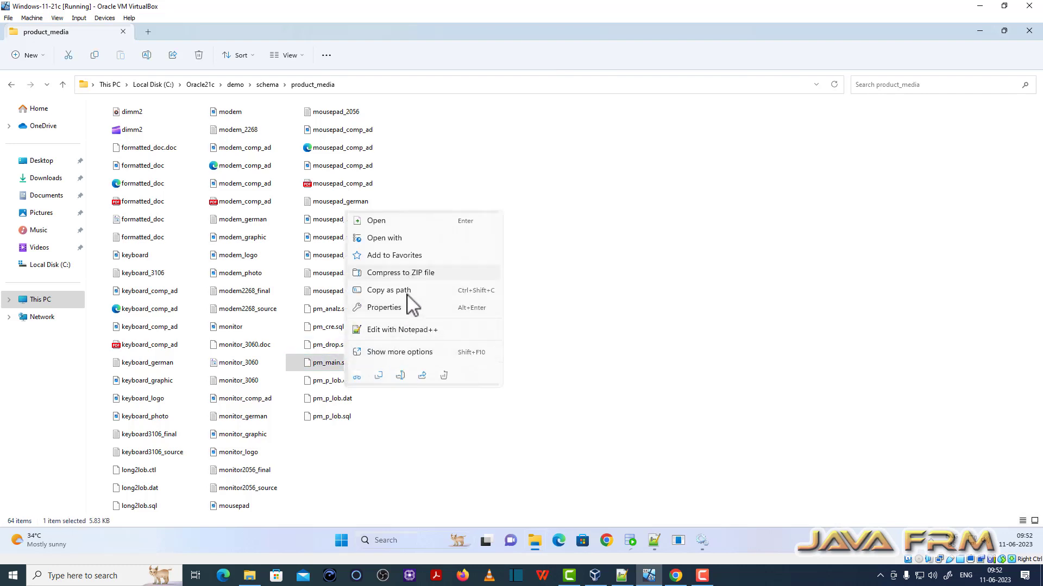
left_click(412, 330)
scroll(372, 321, "down", 20)
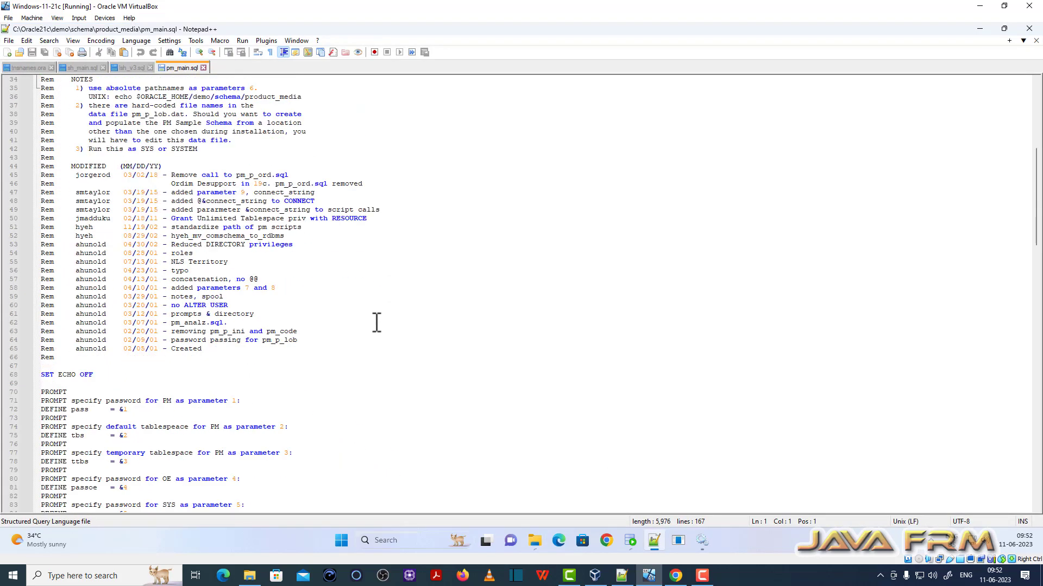
left_click(150, 68)
left_click(103, 67)
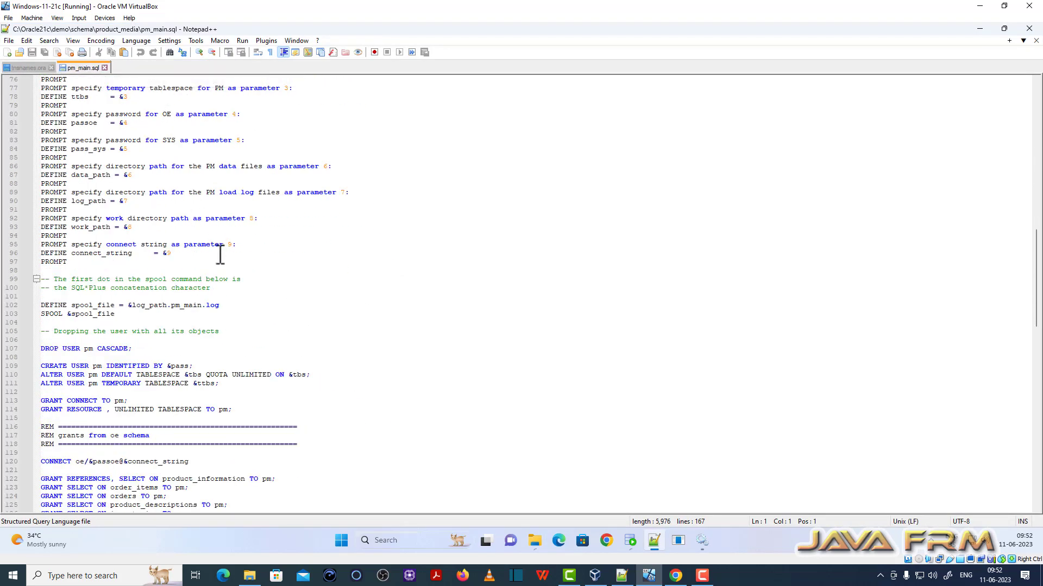
- Review pm_main.sql around the pm_cre.sql call on line 152, then minimize Notepad++
scroll(220, 258, "down", 14)
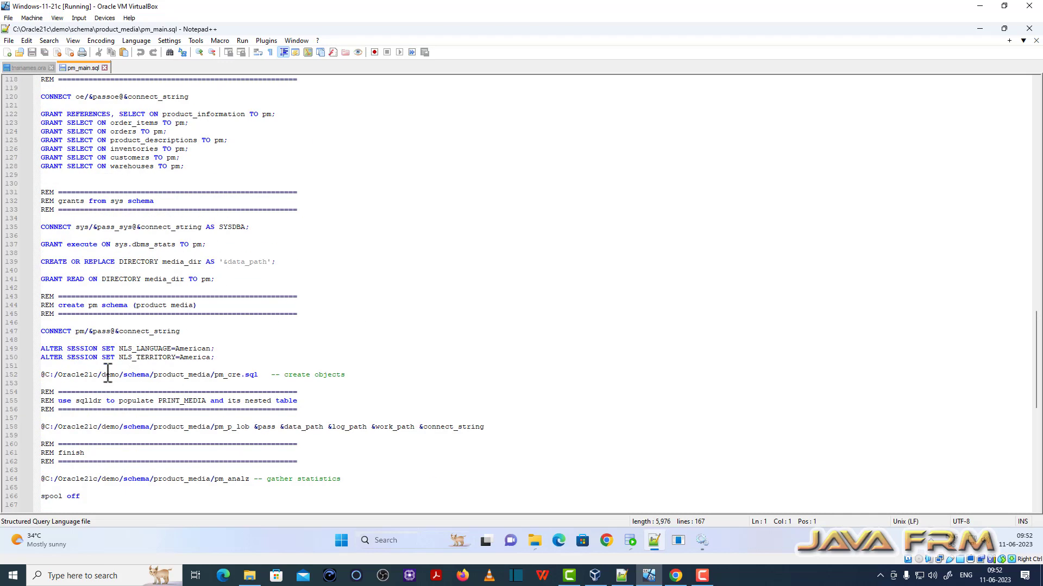
left_click(108, 373)
left_click_drag(167, 427, 224, 426)
scroll(396, 292, "down", 3)
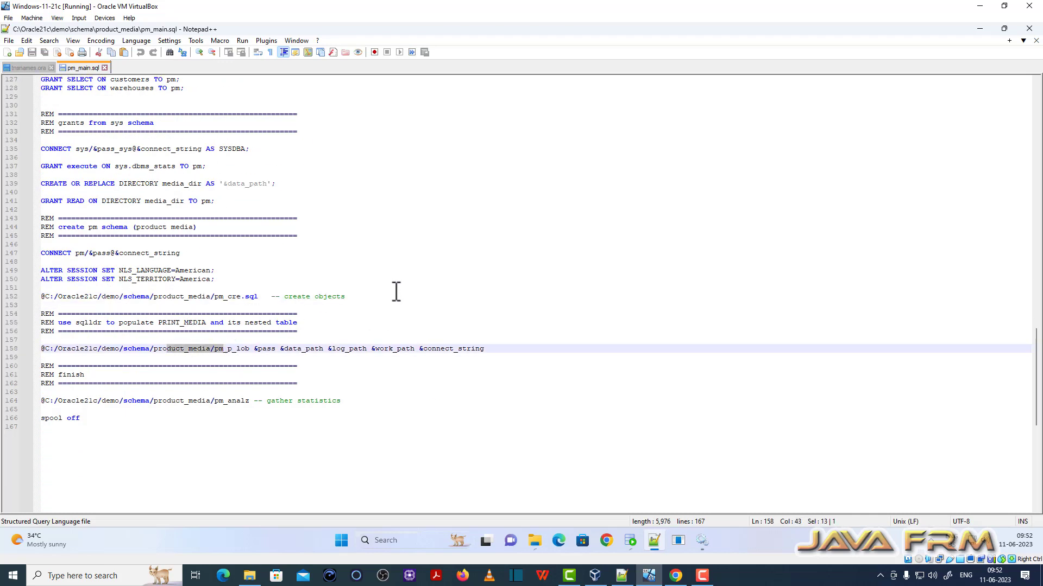
scroll(396, 292, "up", 4)
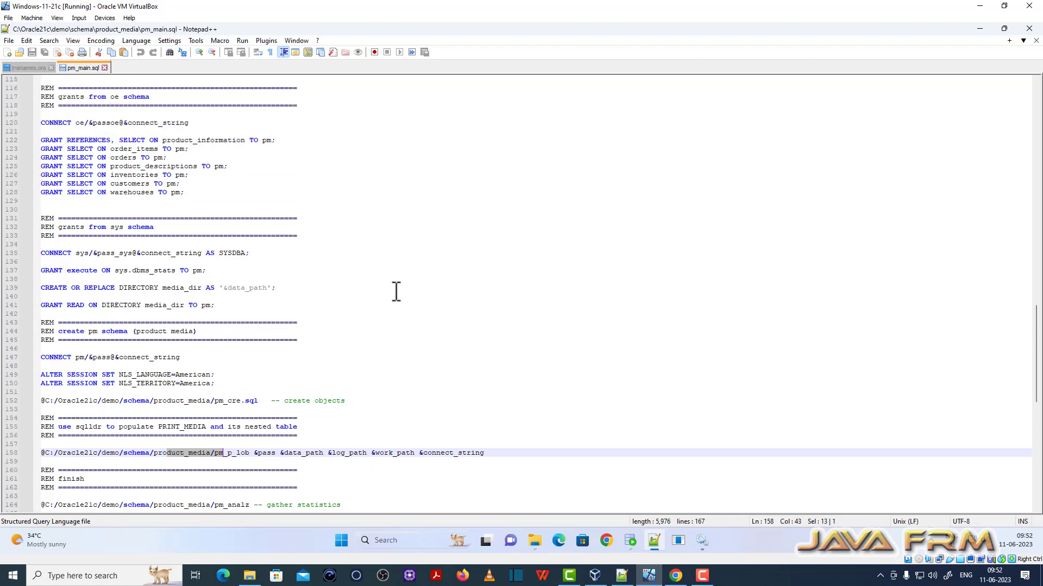
scroll(396, 293, "up", 7)
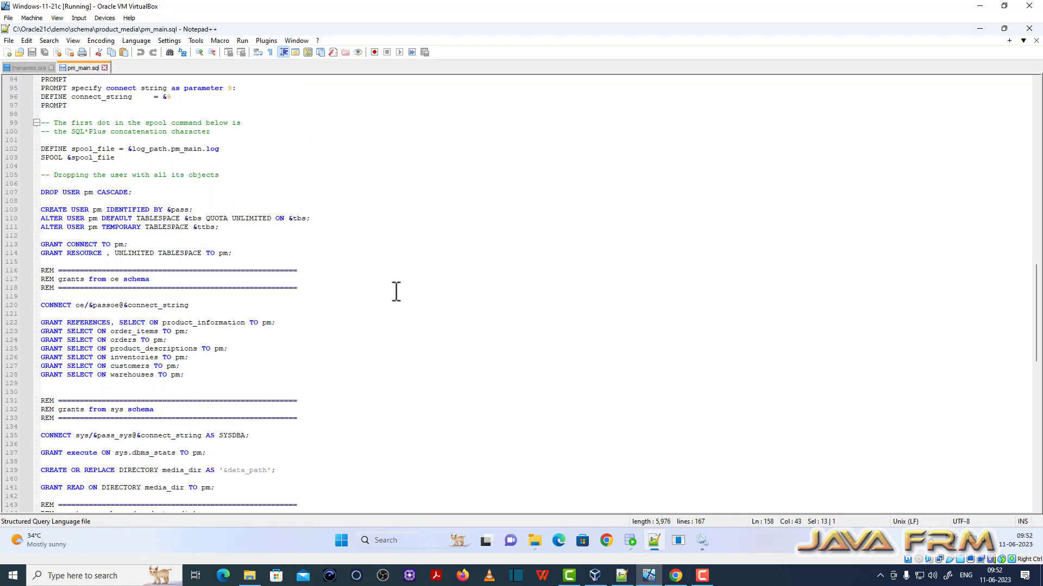
left_click(981, 29)
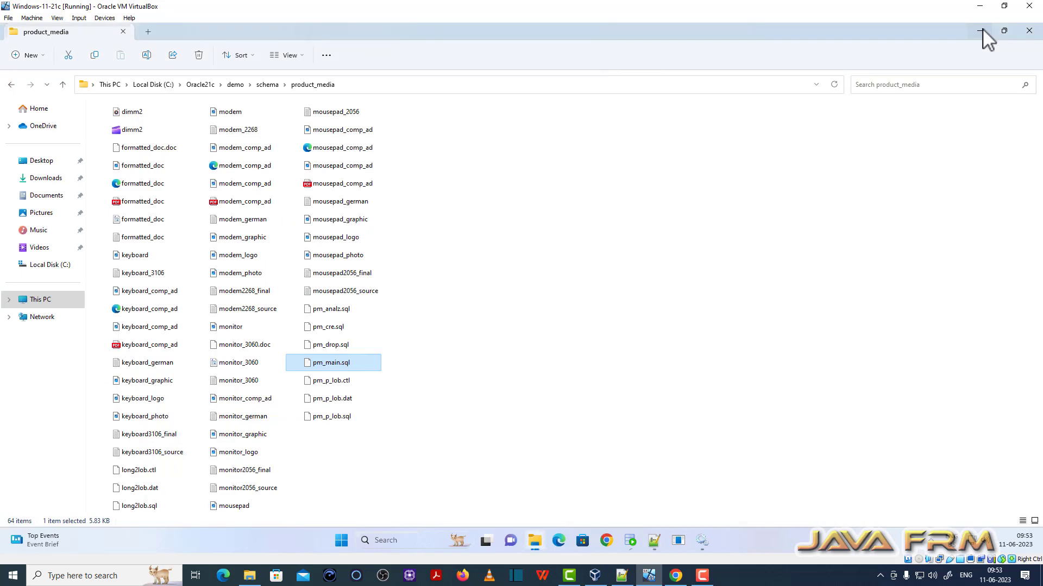
- Open pm_p_lob.dat in Notepad++, highlight its file paths on lines 2–6, then minimize it
right_click(332, 400)
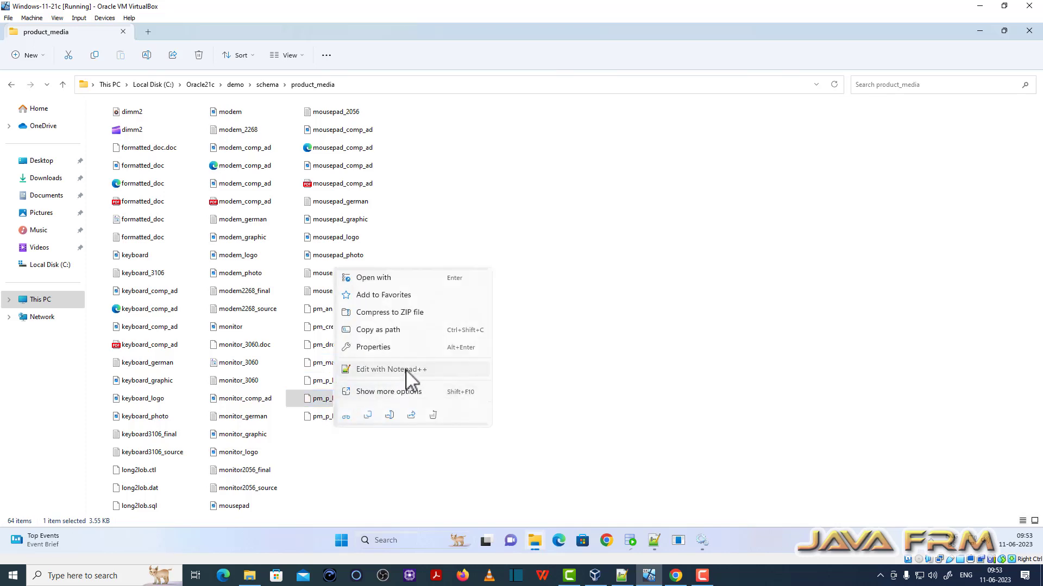
left_click(407, 373)
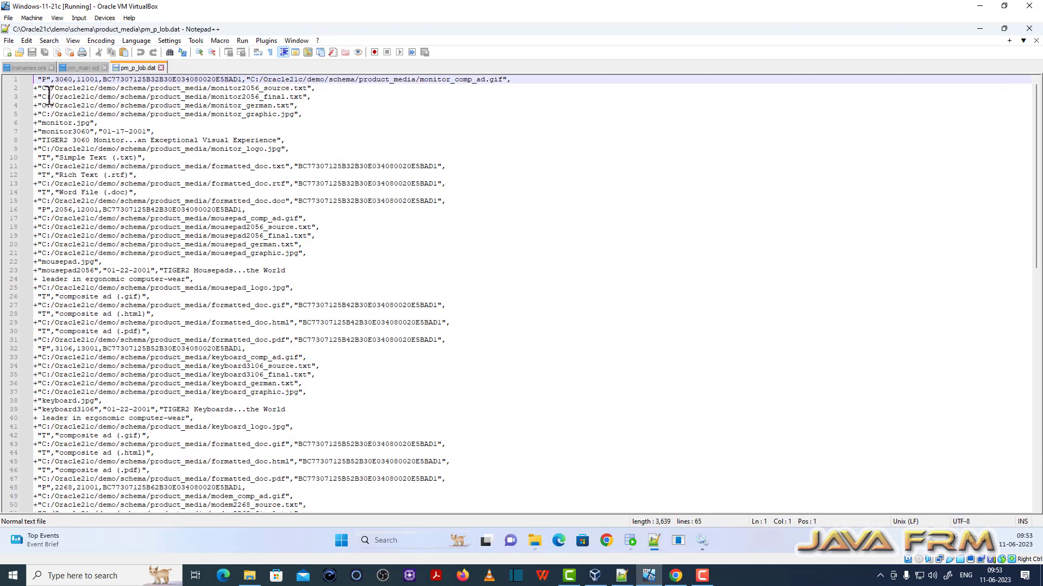
left_click_drag(47, 88, 244, 129)
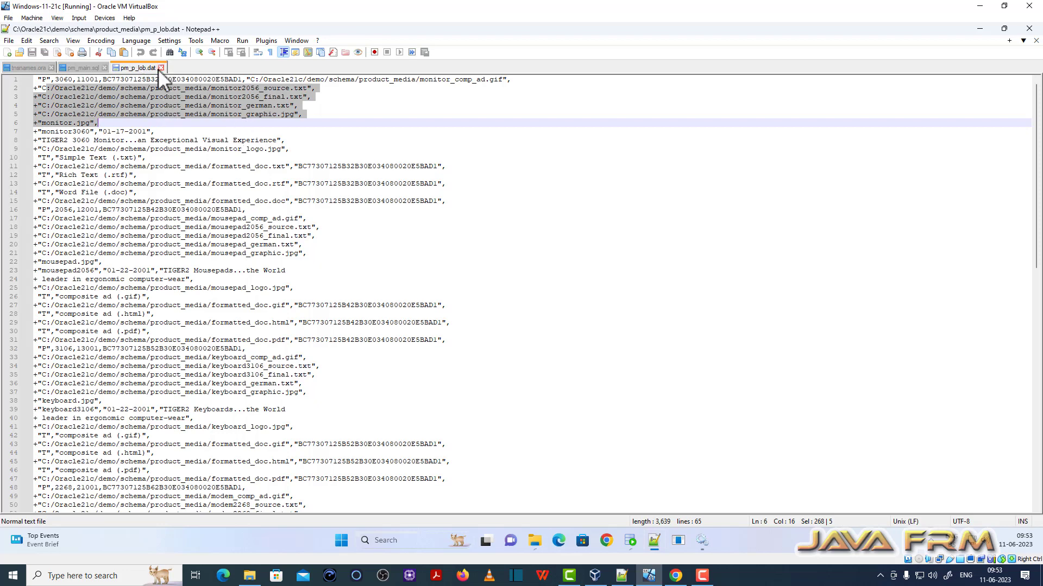
left_click(979, 29)
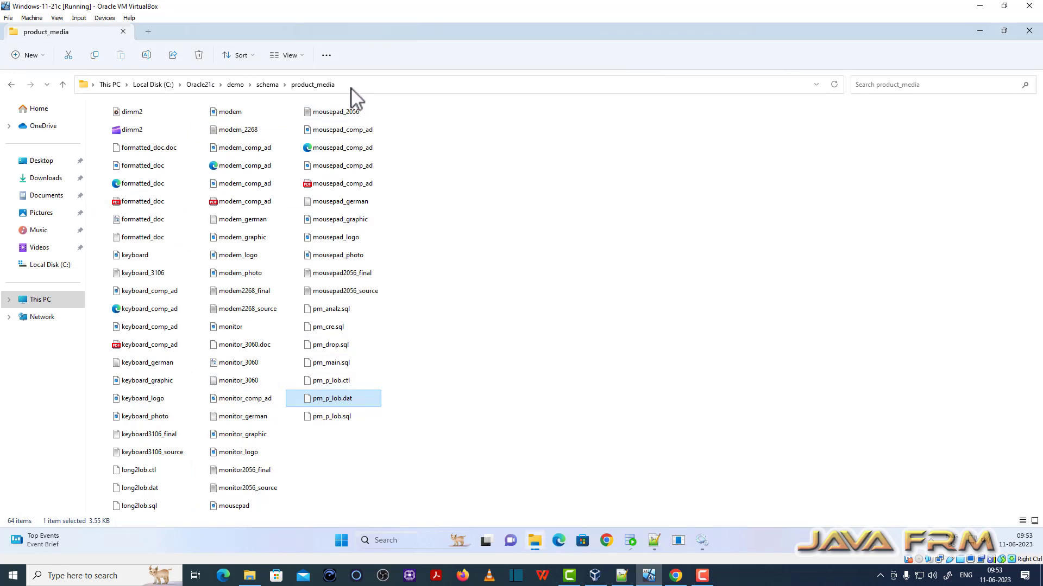
- Open tnsnames.ora from Oracle21cBase\homes\OraDB21Home1\network\admin in Notepad++
left_click(159, 86)
left_click(127, 158)
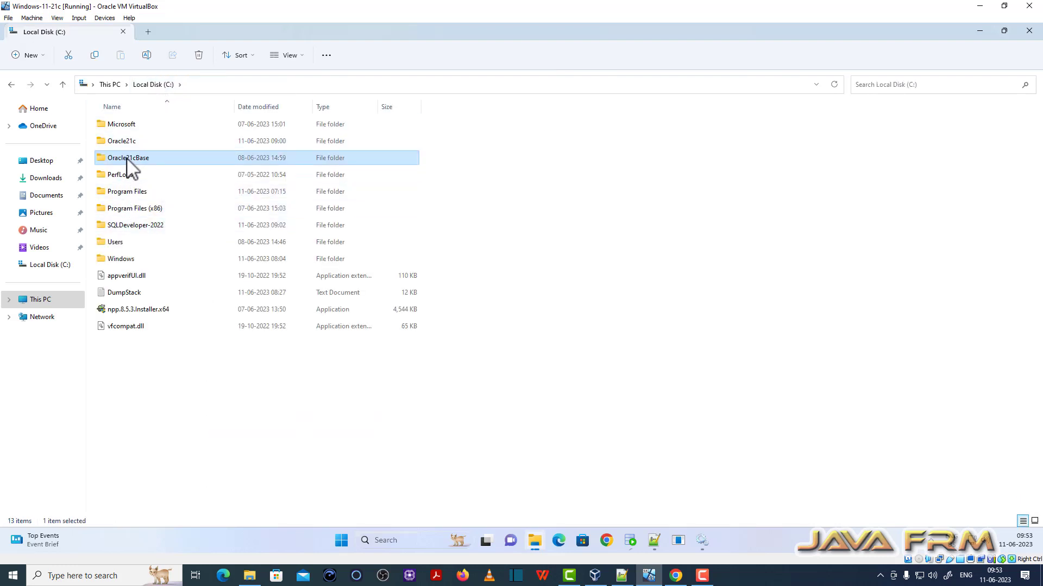
double_click(127, 159)
double_click(122, 209)
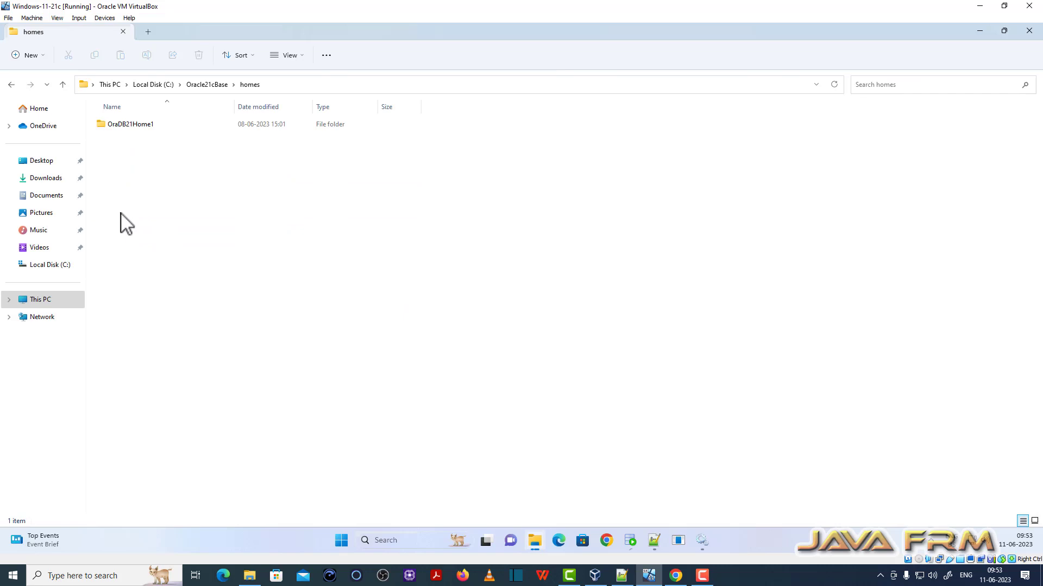
double_click(132, 128)
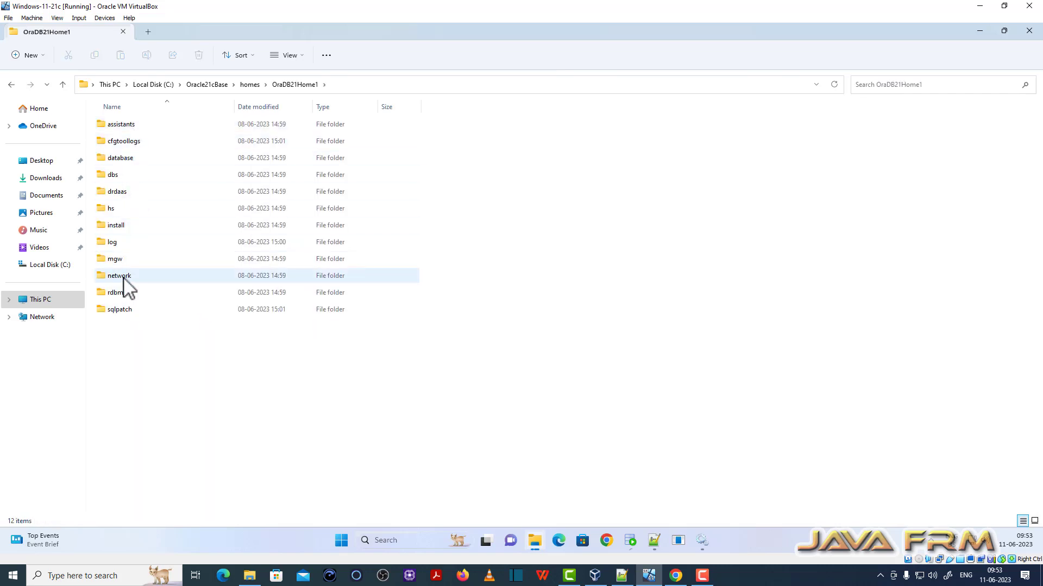
double_click(123, 277)
double_click(123, 128)
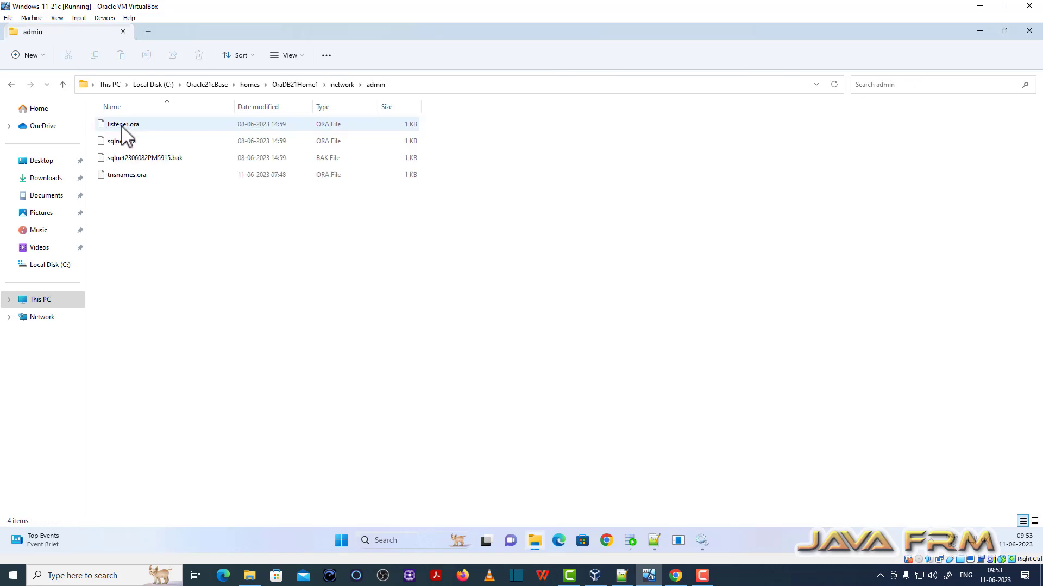
right_click(136, 176)
left_click(210, 305)
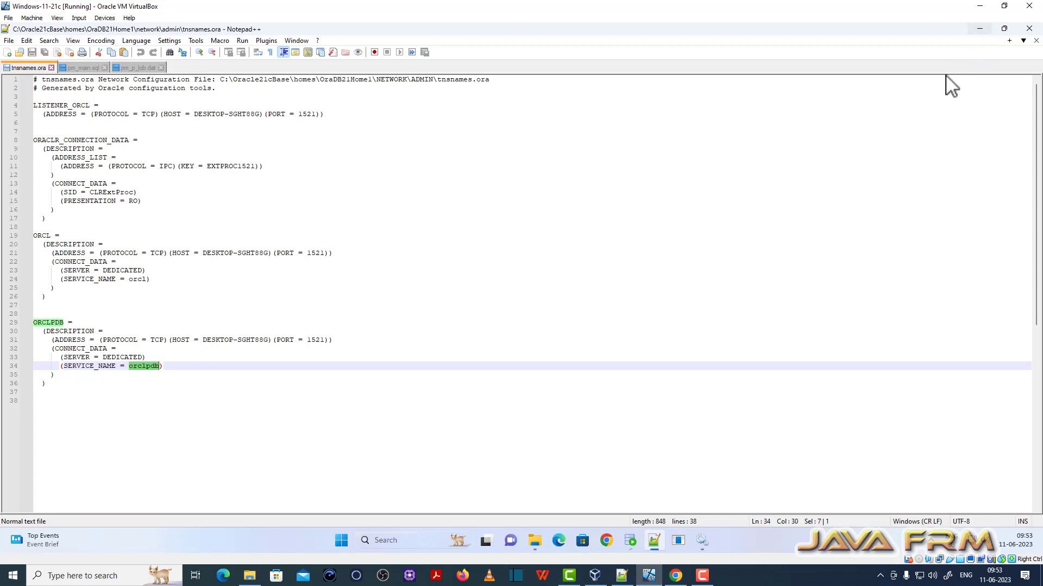
- Check the Oracle TNS listener service in Services, then minimize Services and Notepad++
left_click(701, 542)
right_click(280, 149)
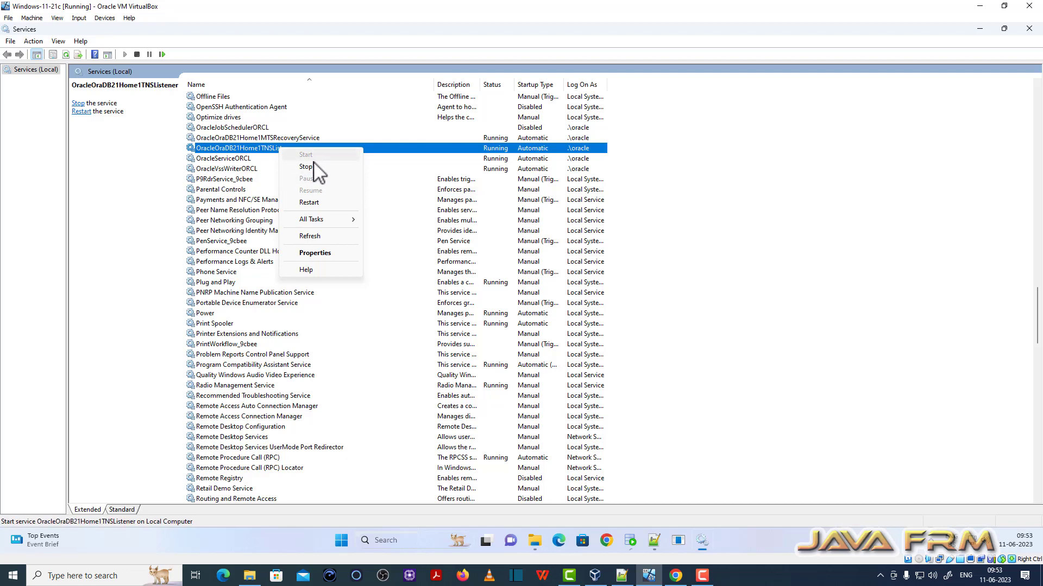
left_click(983, 32)
left_click(983, 31)
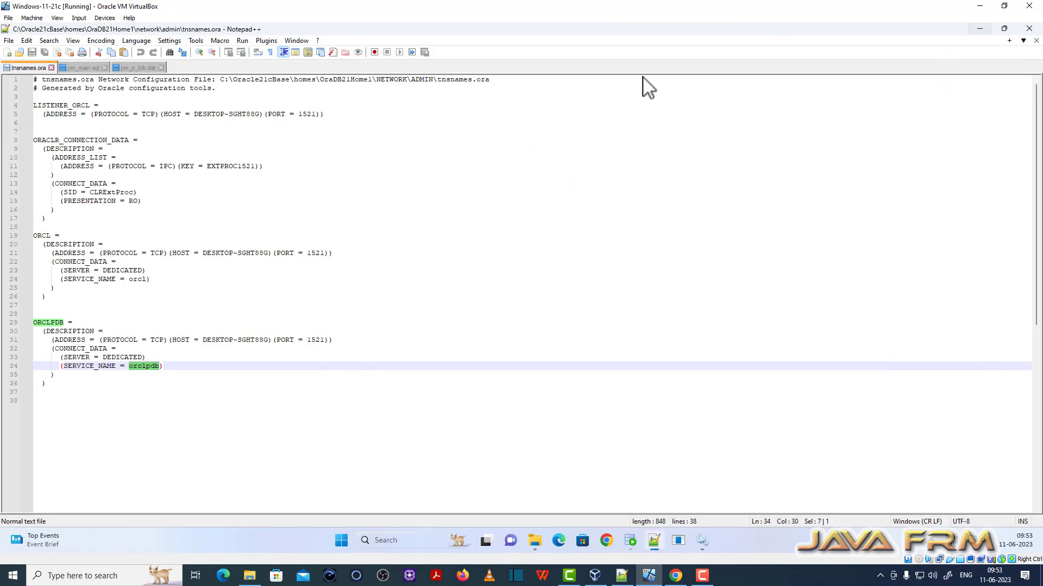
left_click(980, 29)
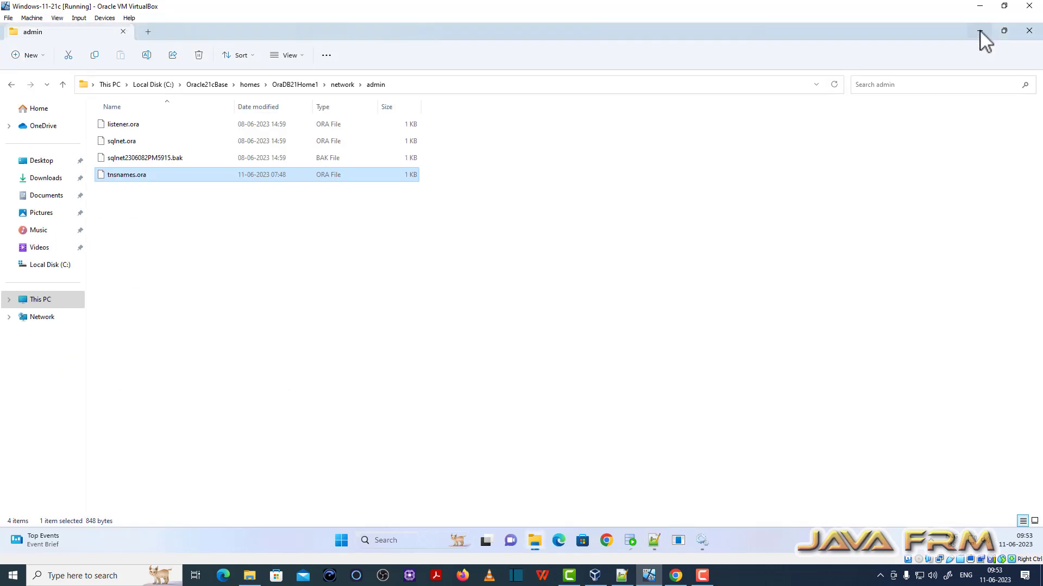
- Go from the C: root to Oracle21c\demo\schema\product_media
left_click(154, 86)
double_click(128, 145)
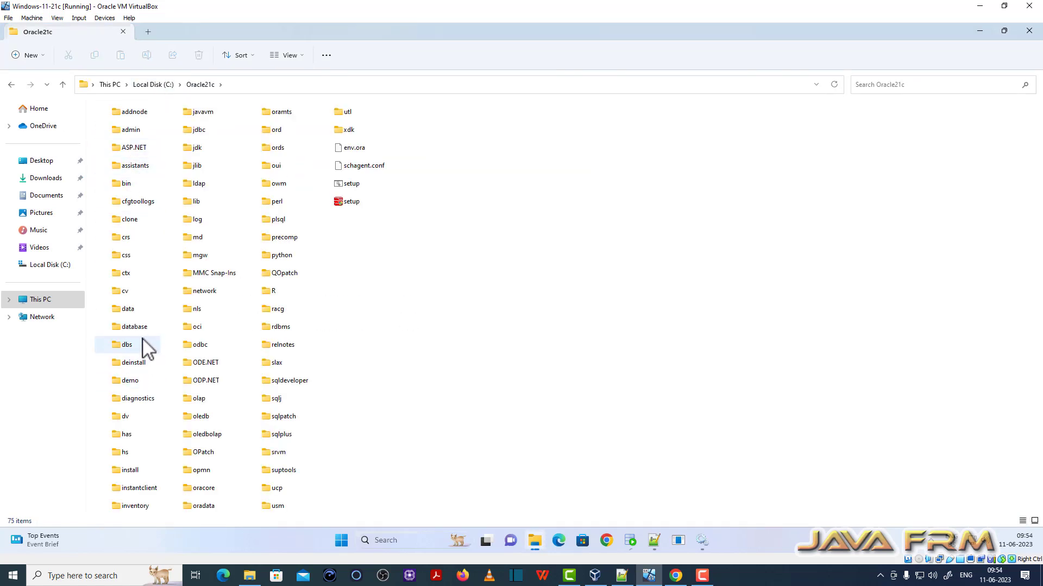
double_click(142, 381)
double_click(132, 120)
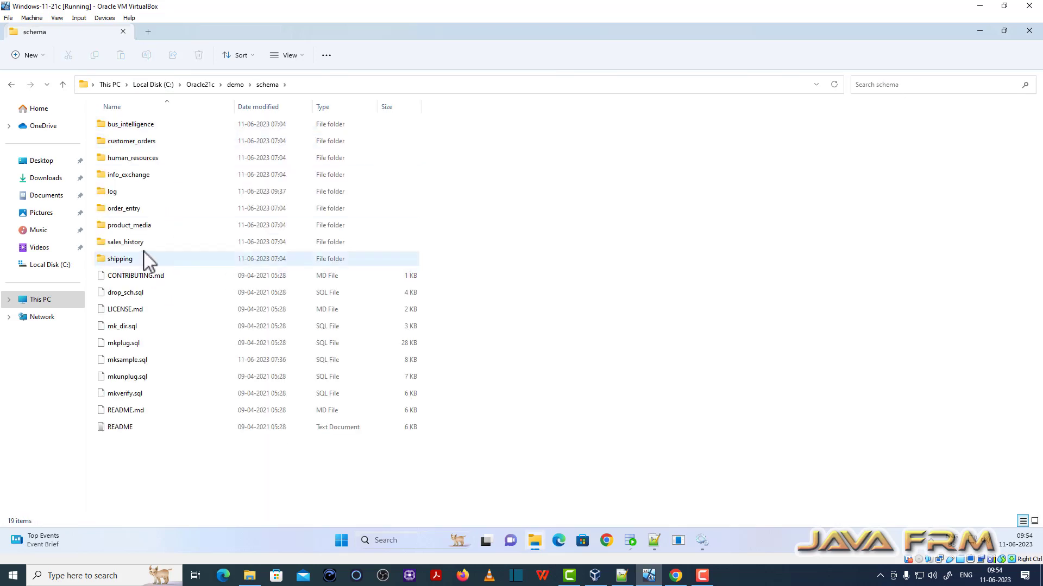
double_click(135, 225)
- Copy the product_media folder's full path from the address bar and launch SQL*Plus
left_click(355, 84)
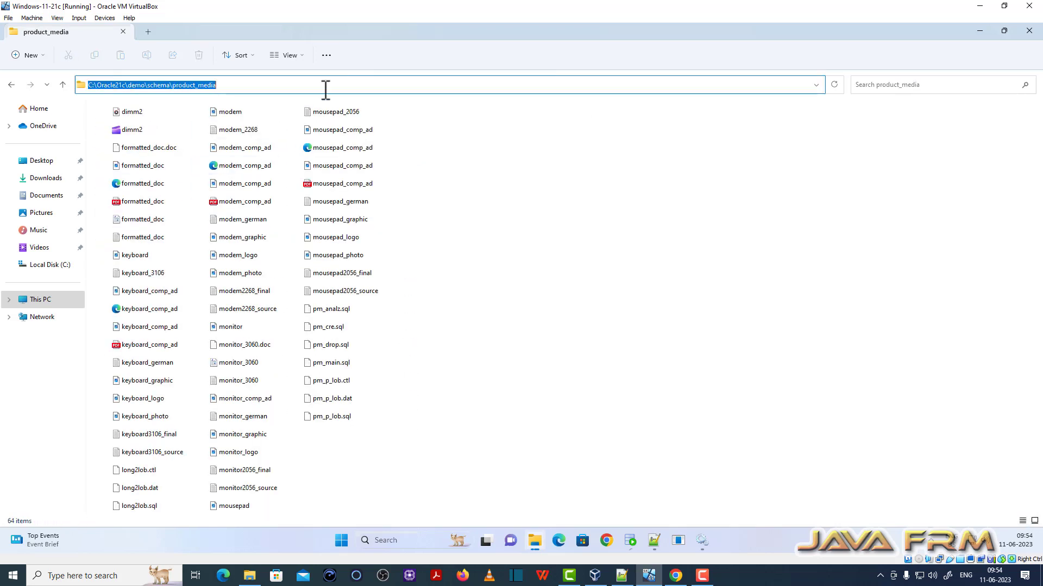
right_click(197, 85)
left_click(233, 120)
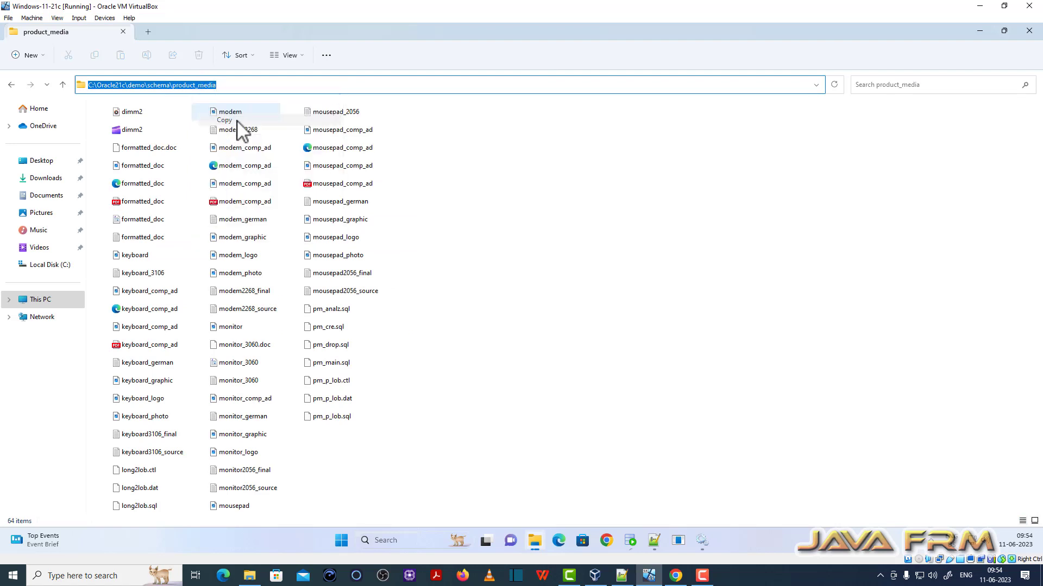
left_click(678, 545)
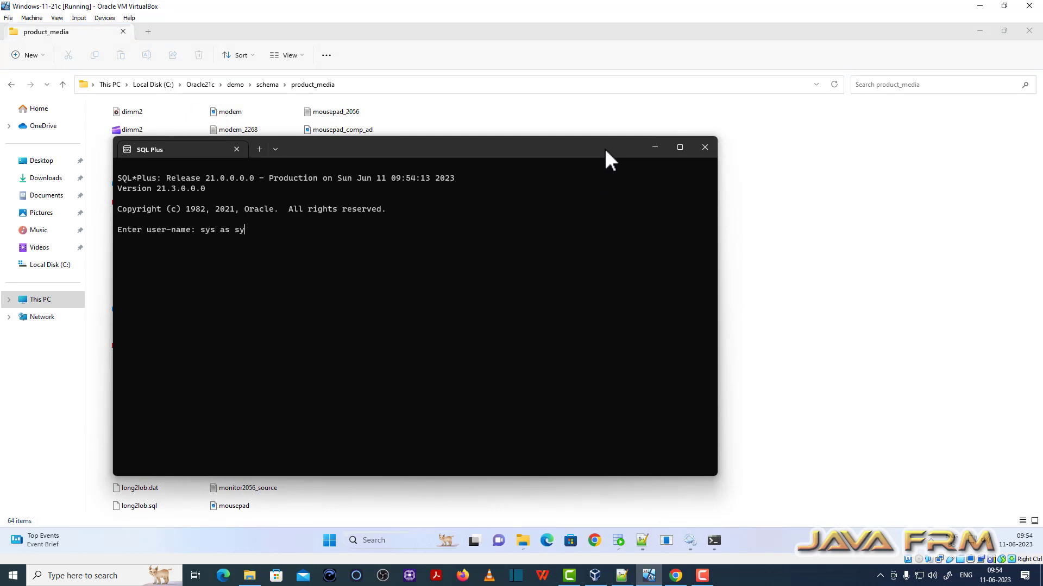
- Log in as 'sys as sysdba', run 'show pdbs;' to see ORCLPDB READ WRITE, then close SQL*Plus
type("sys as sysdba")
key("Return")
key("Return")
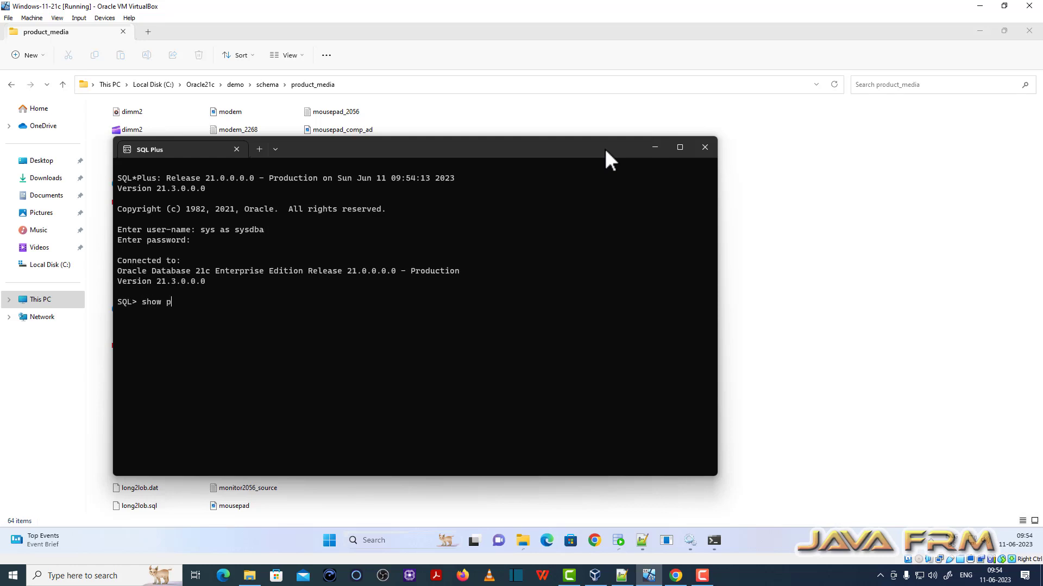
type("show pdbs;")
key("Return")
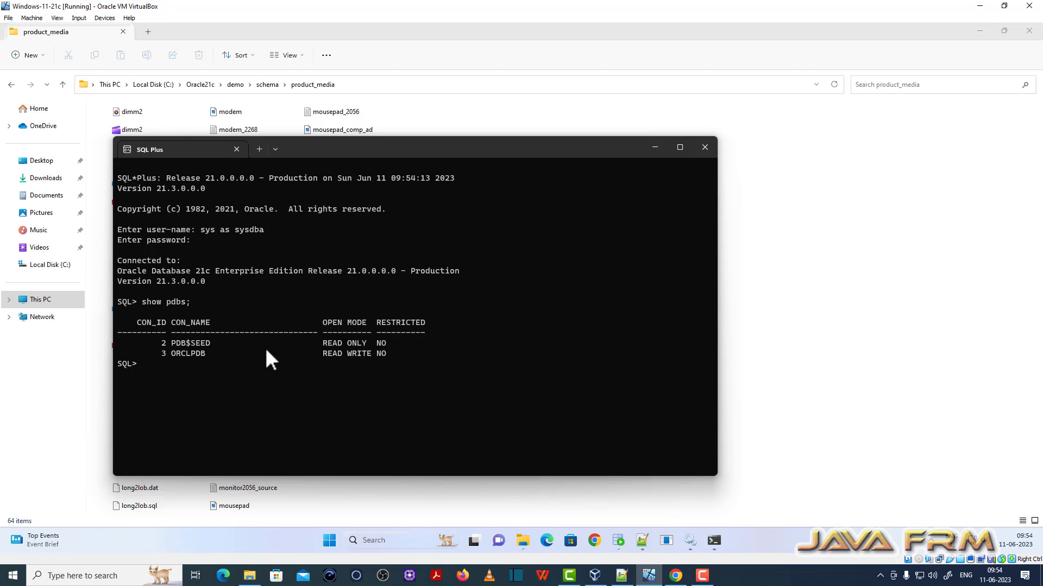
left_click(705, 151)
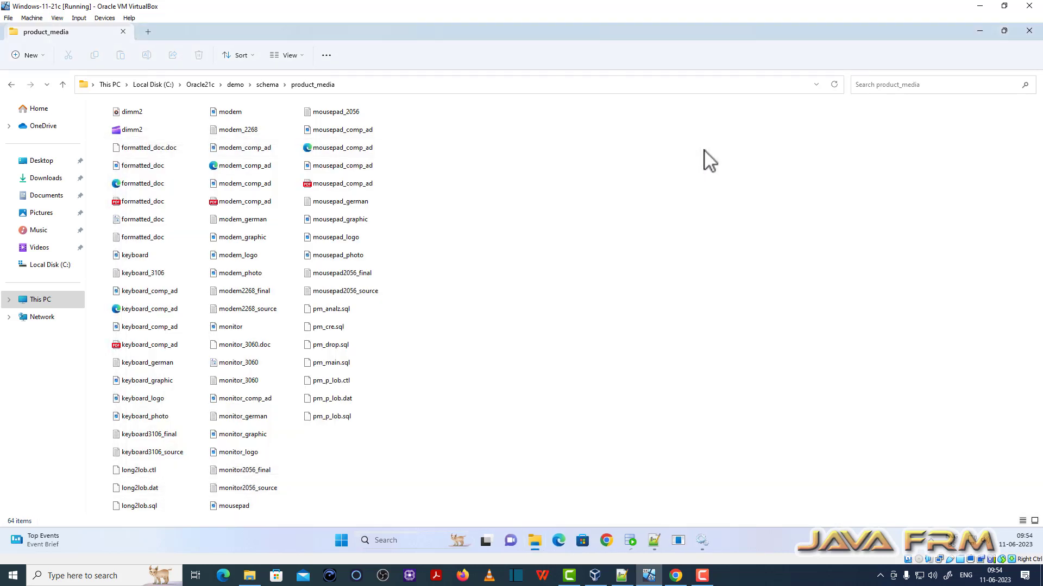
- Start a new SQL*Plus session as sys@orclpdb as sysdba and maximize the console
left_click(678, 540)
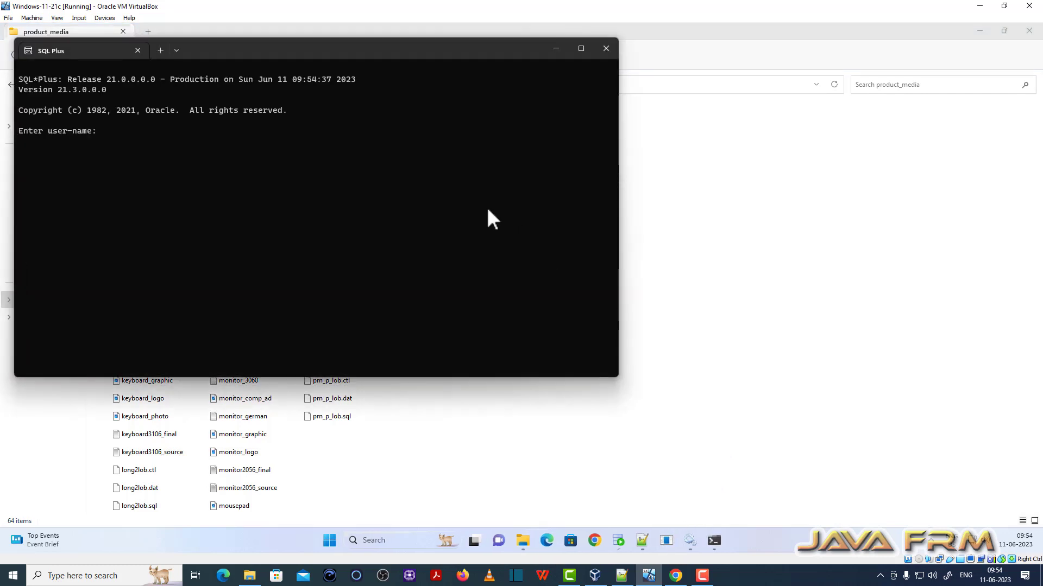
type("sys@orclpdb as sysdba")
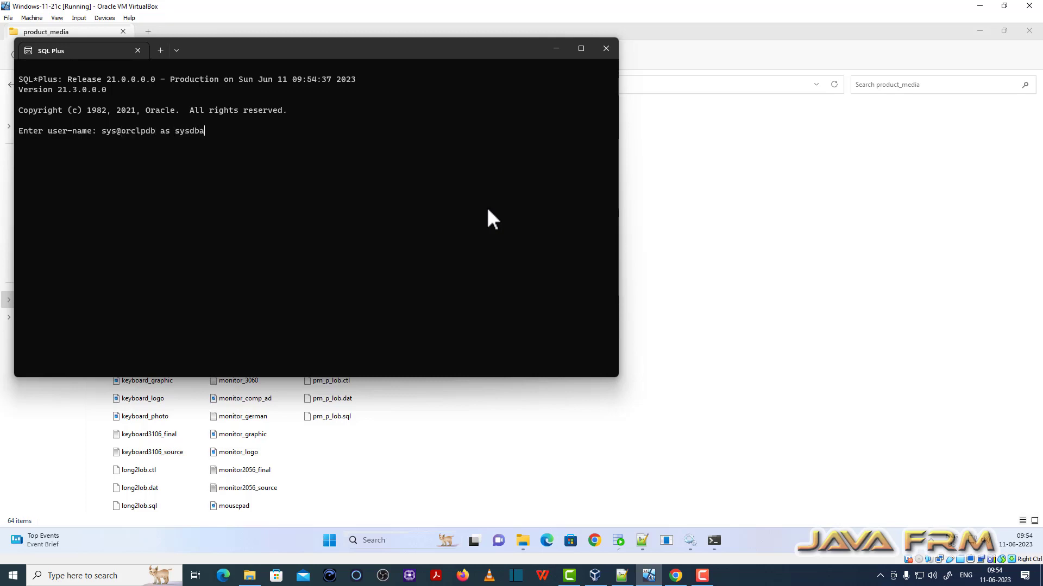
key("Return")
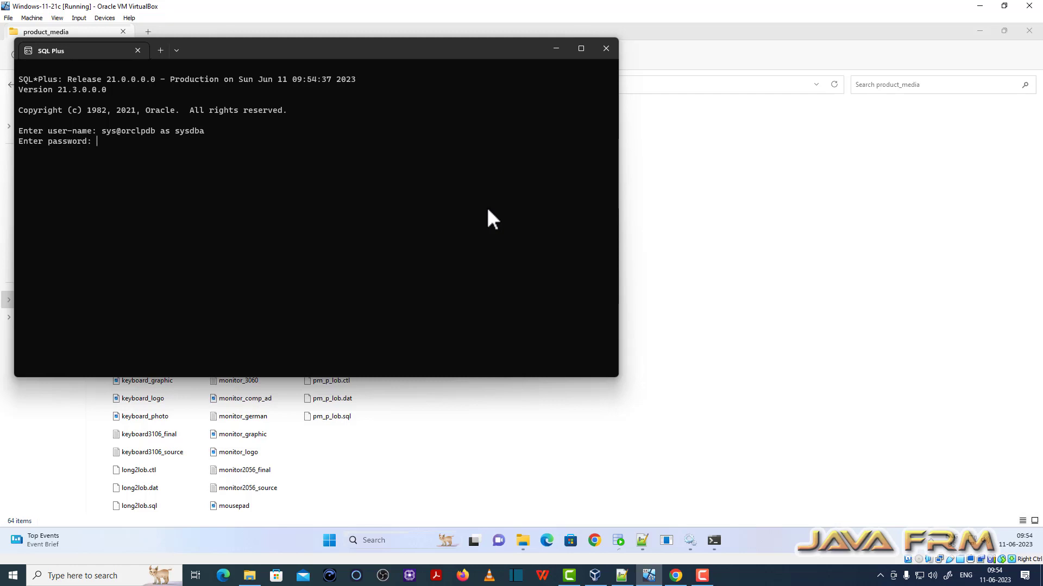
key("Return")
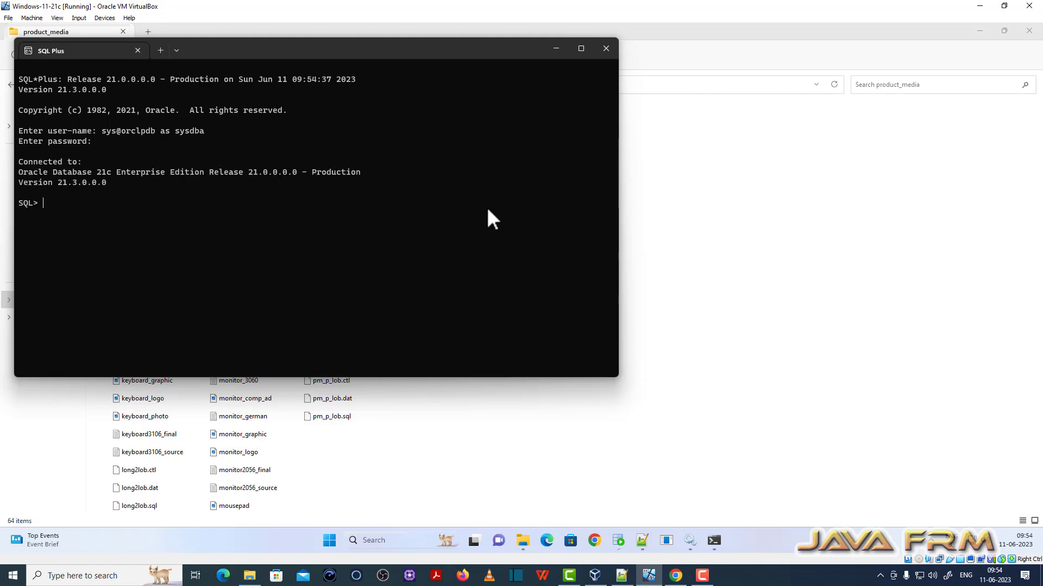
left_click(581, 49)
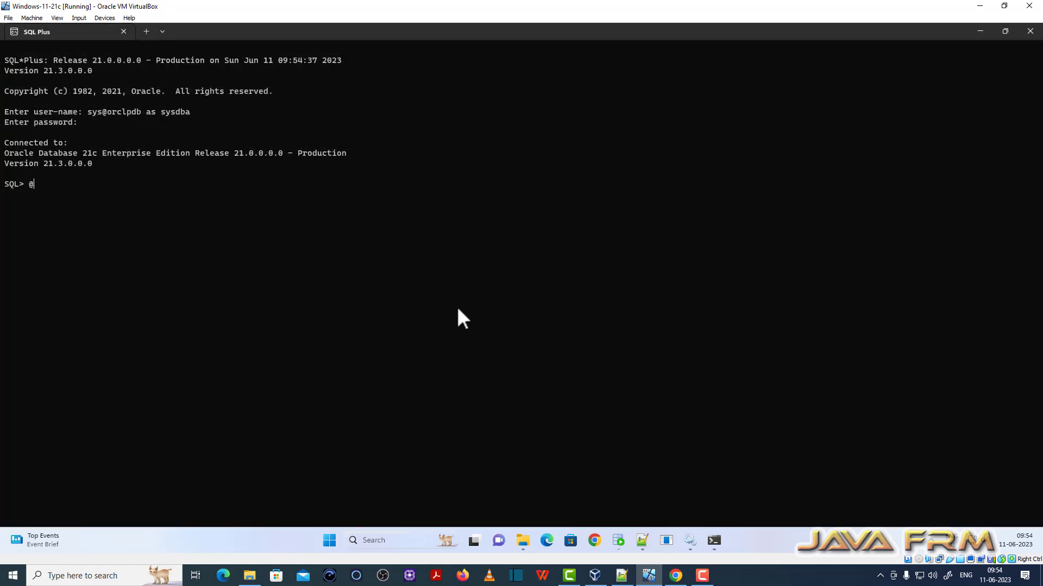
- Run @<pasted product_media path>\pm_main to start the PM install script
type("@")
type("C:\\Oracle21c\\demo\\schema\\product_media")
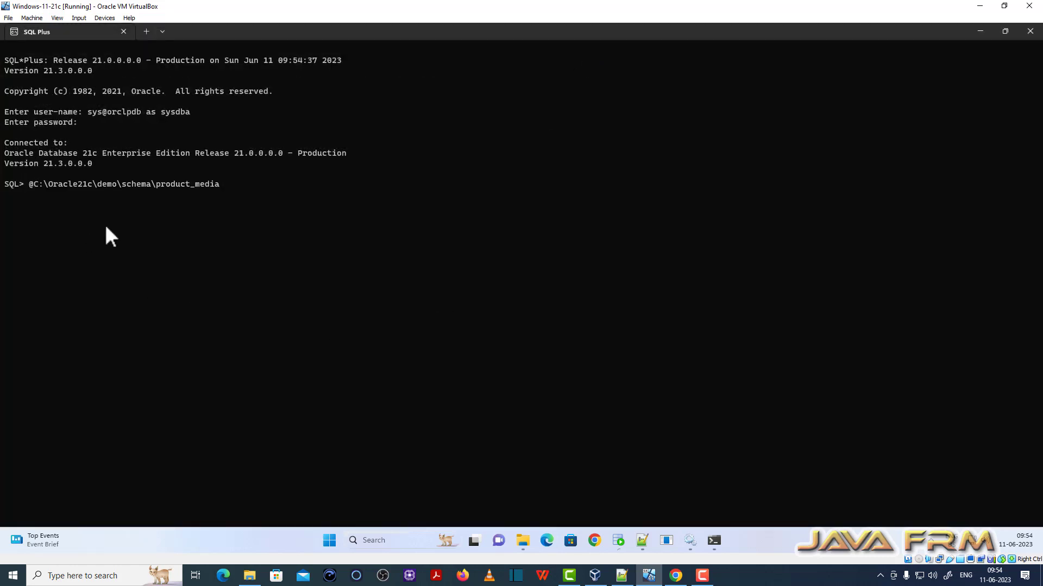
type("\\pm_main.sql")
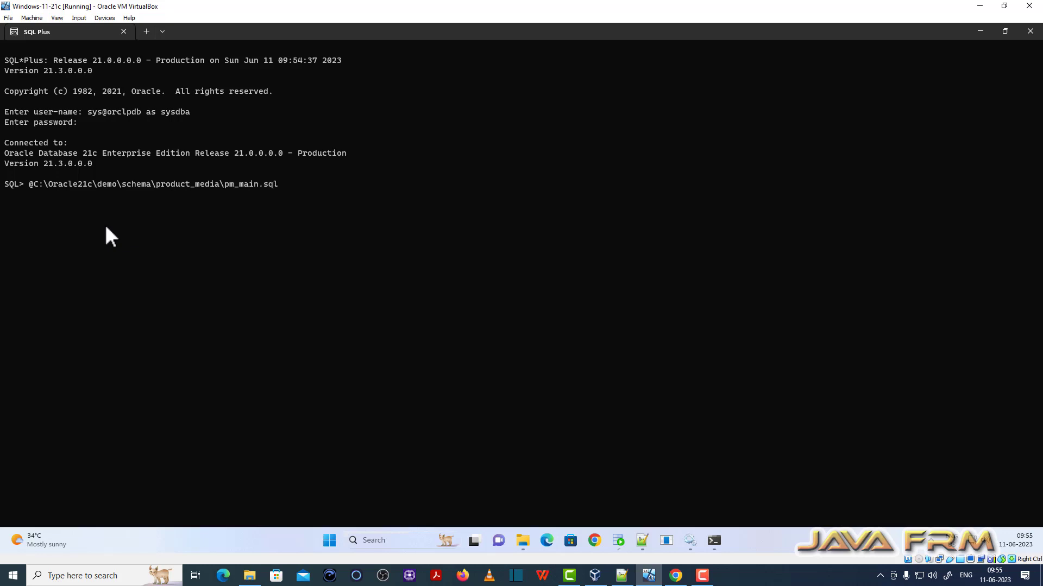
key("Return")
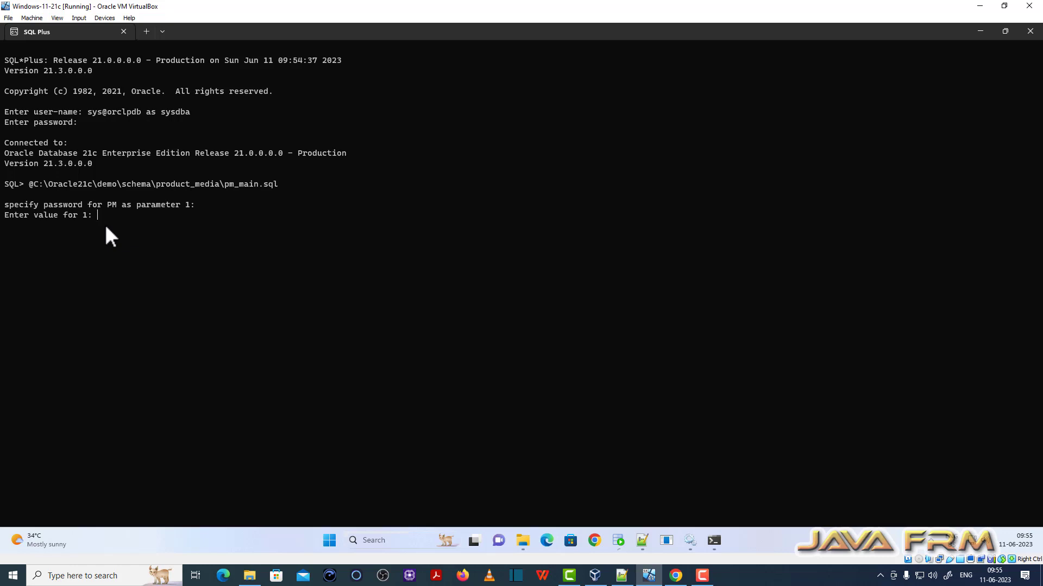
- Answer the prompts with the PM password, users and temp tablespaces, OE and SYS passwords
type("pm")
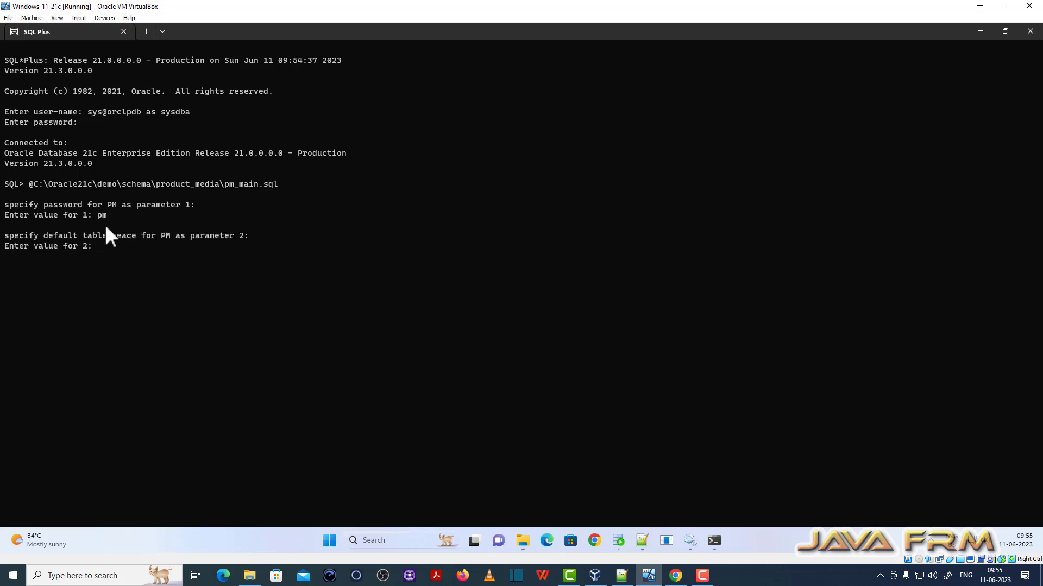
key("Return")
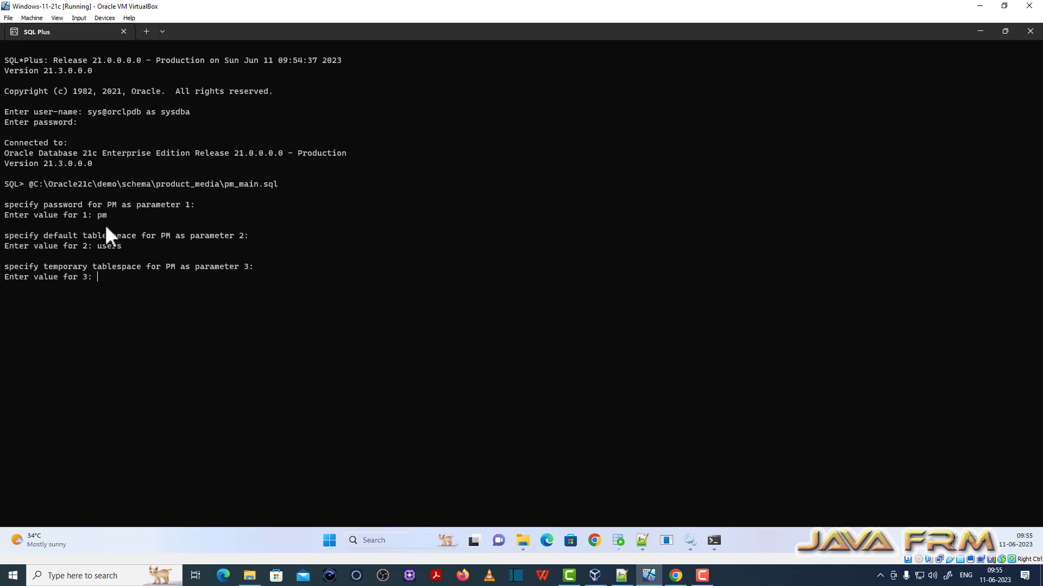
type("temp")
key("Return")
type("oe")
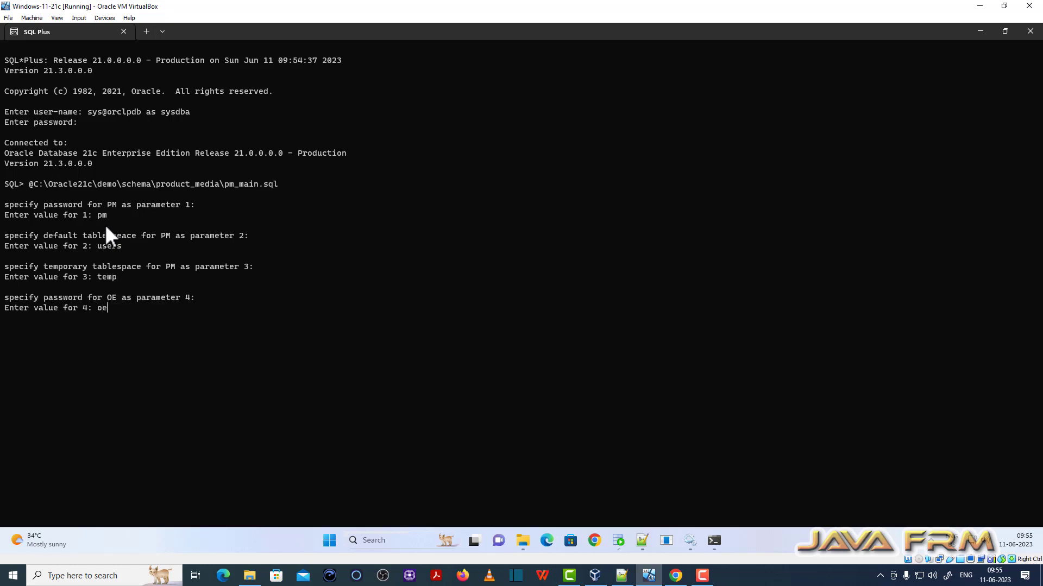
key("Return")
type("O")
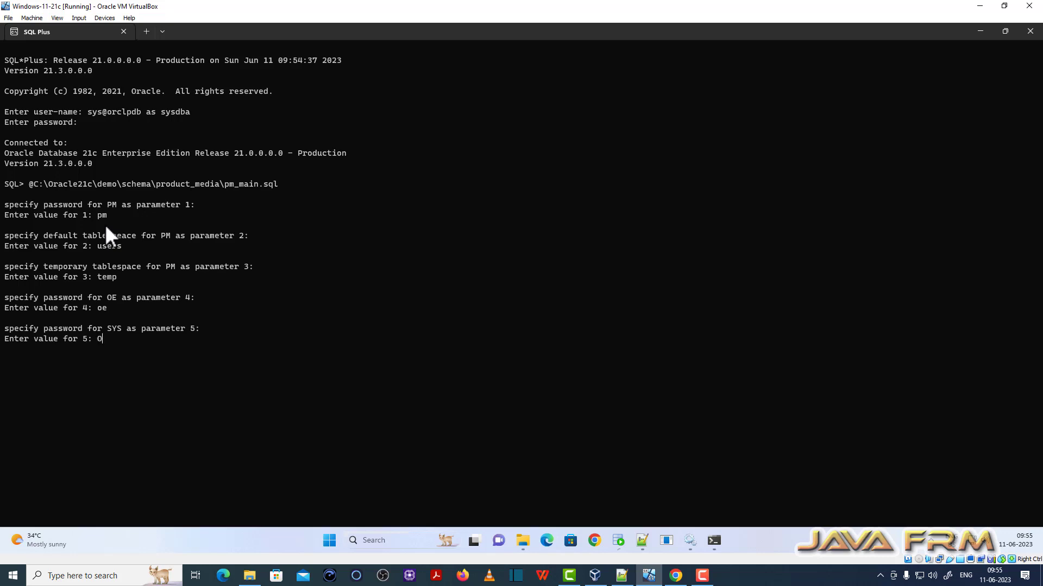
type("racle21c")
key("Return")
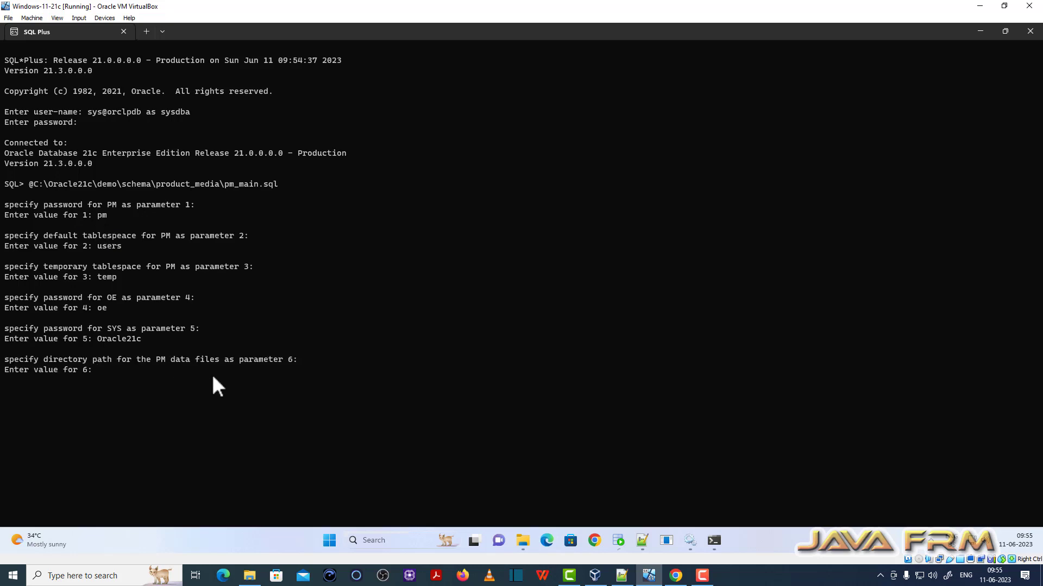
- Give the product_media path as data file directory and the schema log\ folder as log path
type("C:\\Oracle21c\\demo\\schema\\product_media")
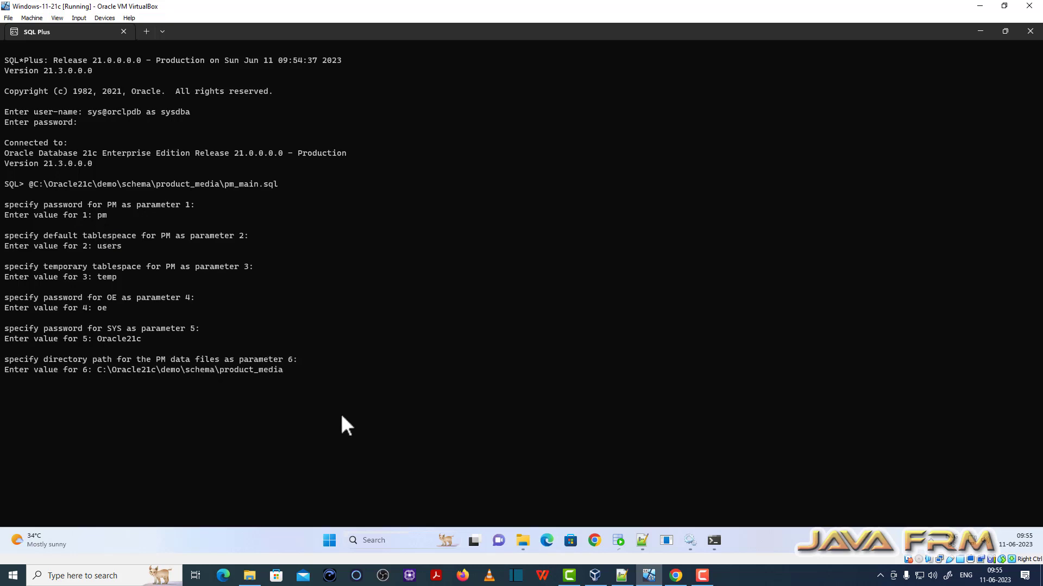
type("\\")
key("Return")
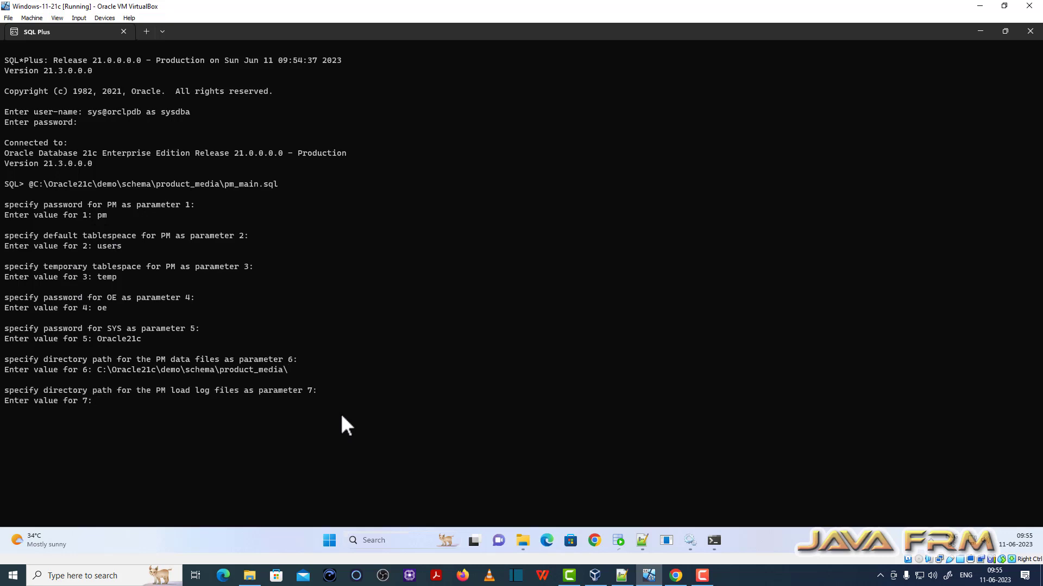
type("C:\\Oracle21c\\demo\\schema\\product_media")
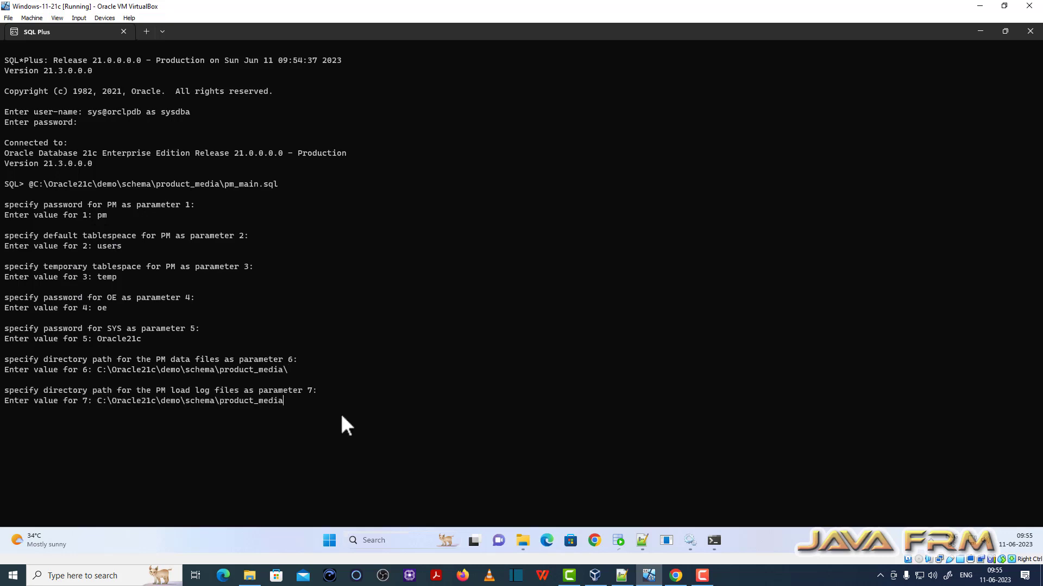
key("BackSpace")
key("BackSpace")
key("BackSpace")
key("BackSpace")
key("BackSpace")
key("BackSpace")
key("BackSpace")
key("BackSpace")
key("BackSpace")
key("BackSpace")
key("BackSpace")
key("BackSpace")
key("BackSpace")
type("log\\")
key("Return")
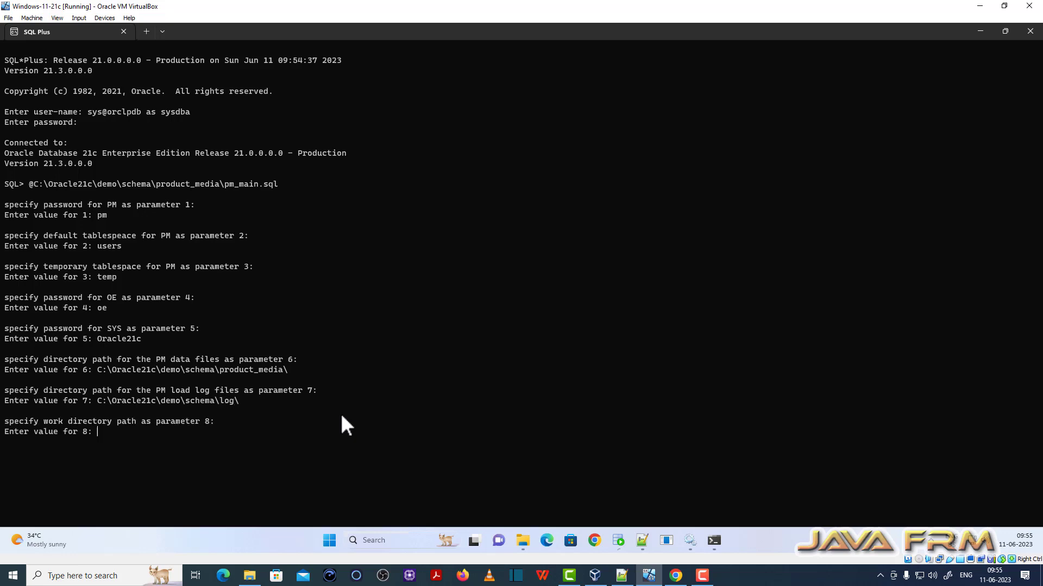
- Enter the product_media path as work directory and orclpdb as the connect string
type("C:\\Oracle21c\\demo\\schema\\product_media")
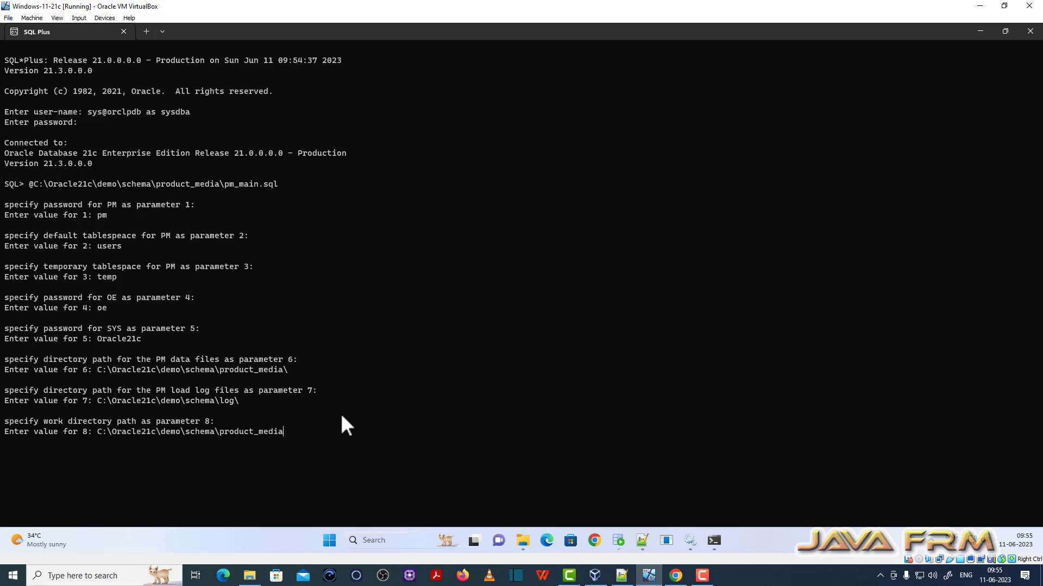
type("\\")
key("Return")
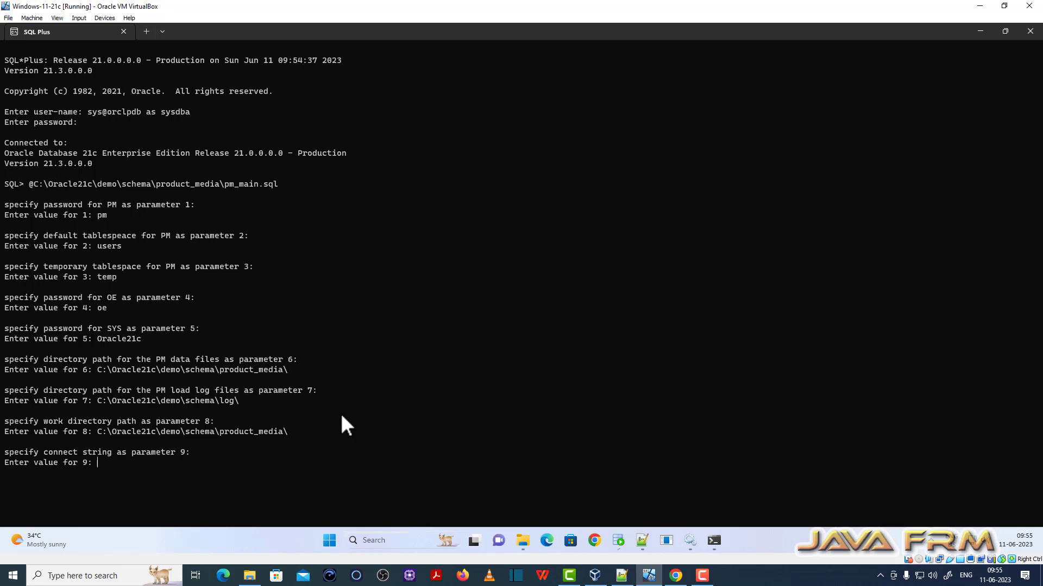
type("orclpdb")
key("Return")
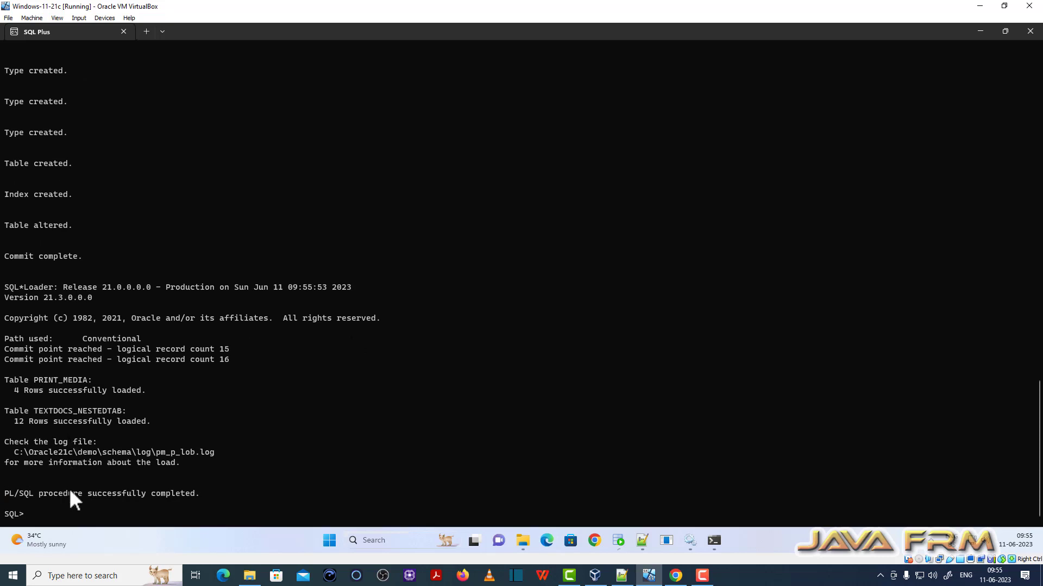
- Scroll back through the pm_main.sql output to review it, then return to the SQL> prompt
scroll(69, 488, "up", 20)
scroll(71, 451, "up", 10)
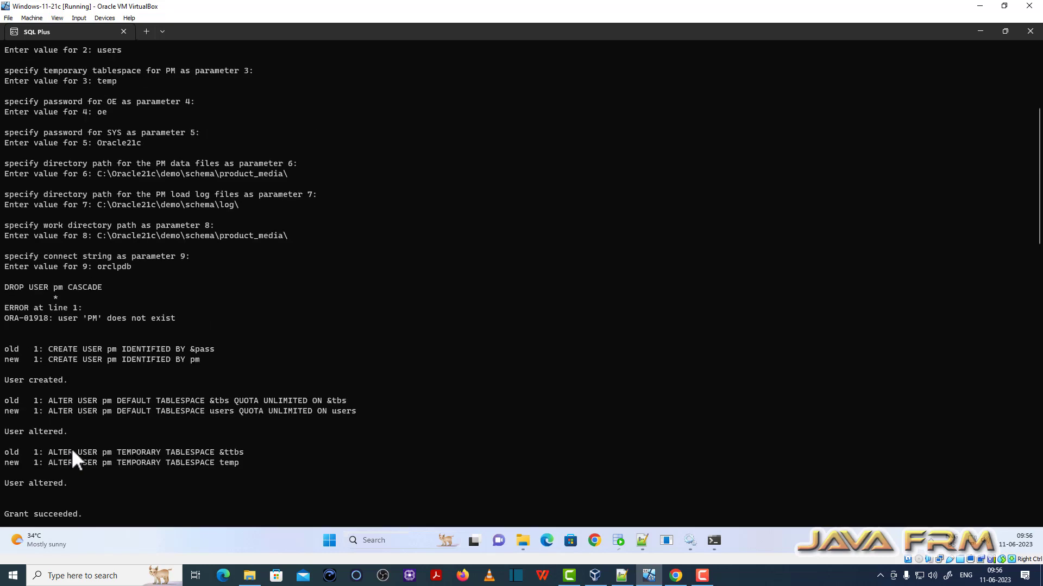
scroll(71, 448, "up", 4)
scroll(70, 448, "down", 9)
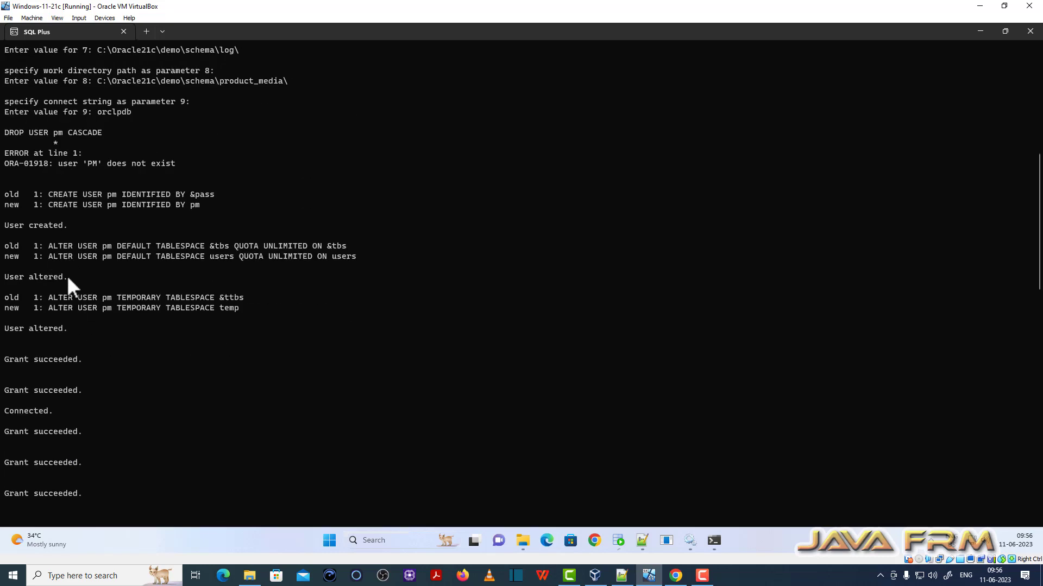
scroll(67, 277, "down", 3)
left_click_drag(9, 237, 59, 463)
scroll(54, 413, "down", 20)
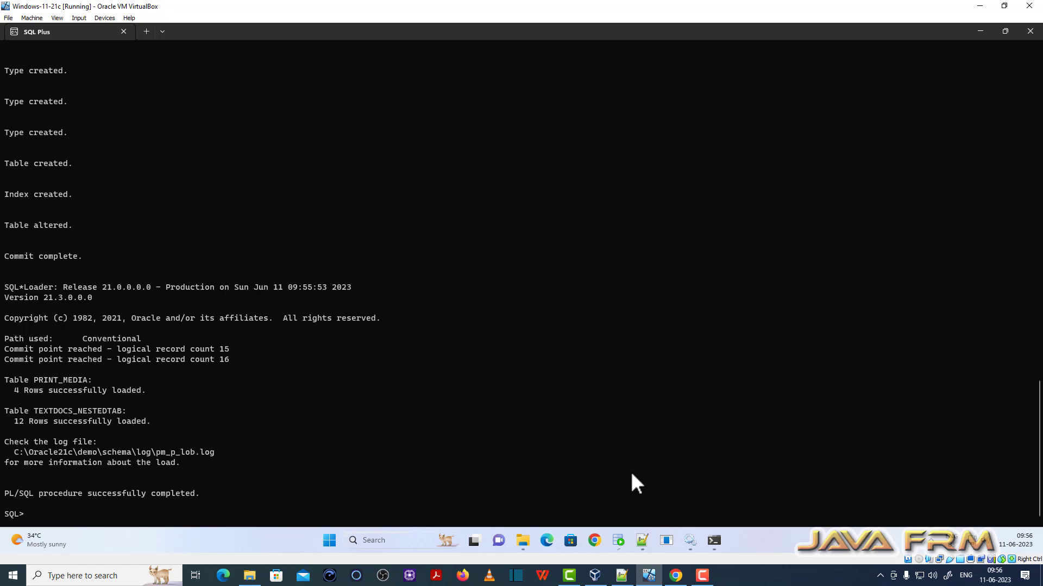
- Create a 'pm' connection in SQL Developer for user PM on orclpdb, test it, and connect
left_click(618, 541)
left_click(40, 101)
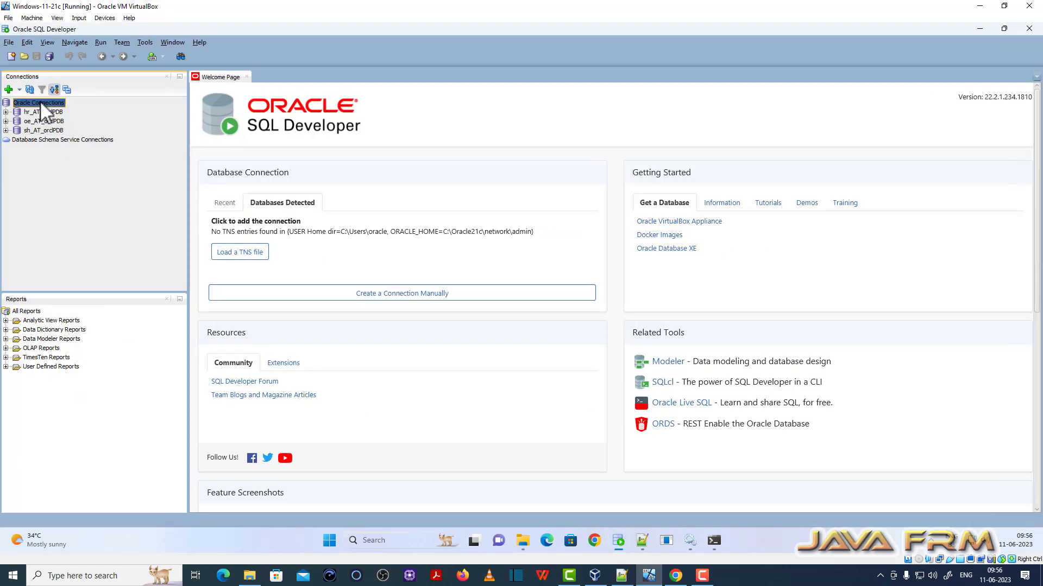
right_click(41, 101)
left_click(70, 113)
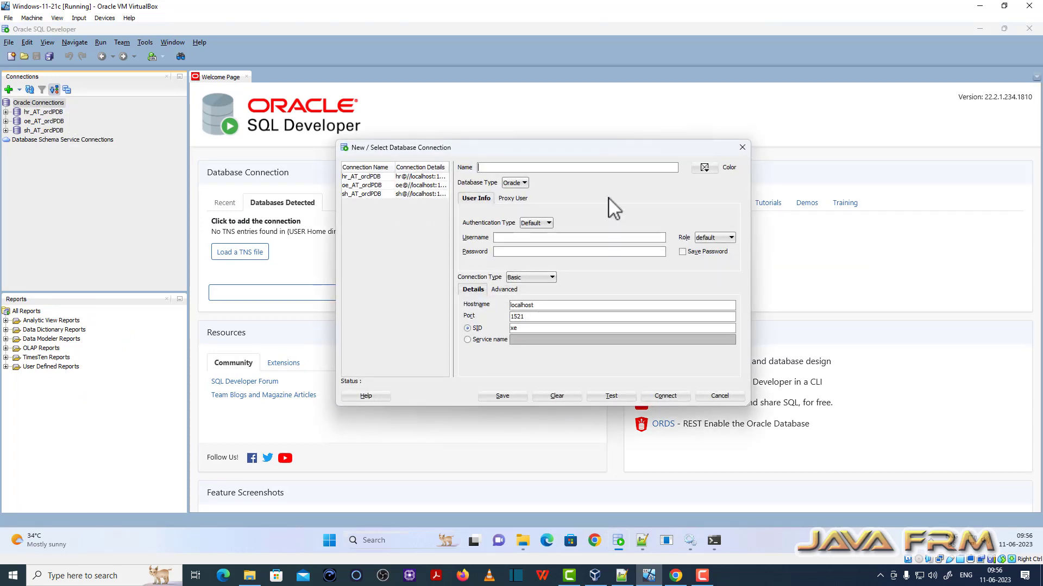
type("pm")
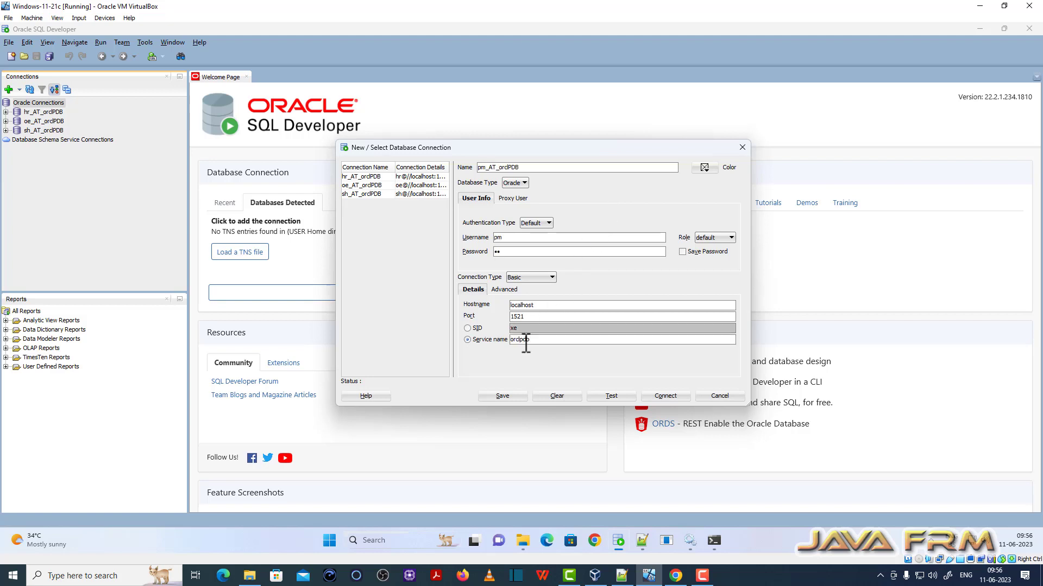
left_click(632, 395)
left_click(661, 393)
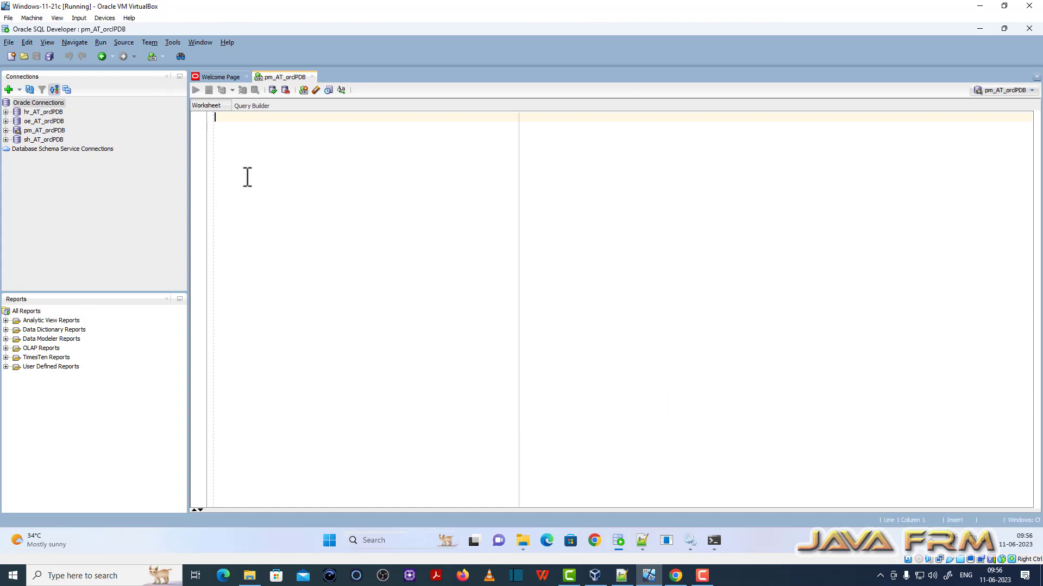
- Expand pm_AT_orclPDB's Tables and run select * from print_media; to return its 4 rows
left_click(6, 131)
left_click(16, 140)
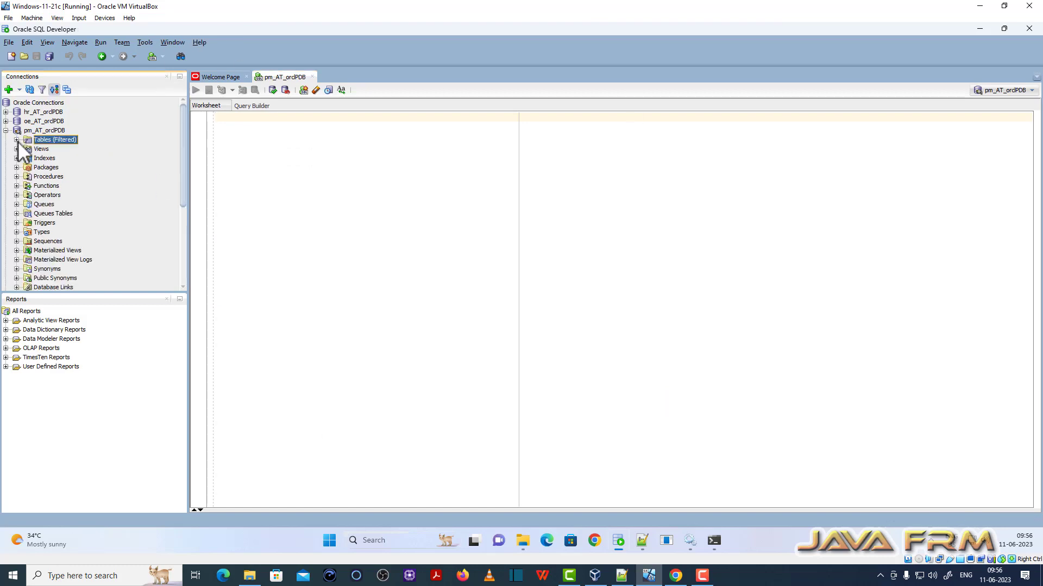
left_click(261, 121)
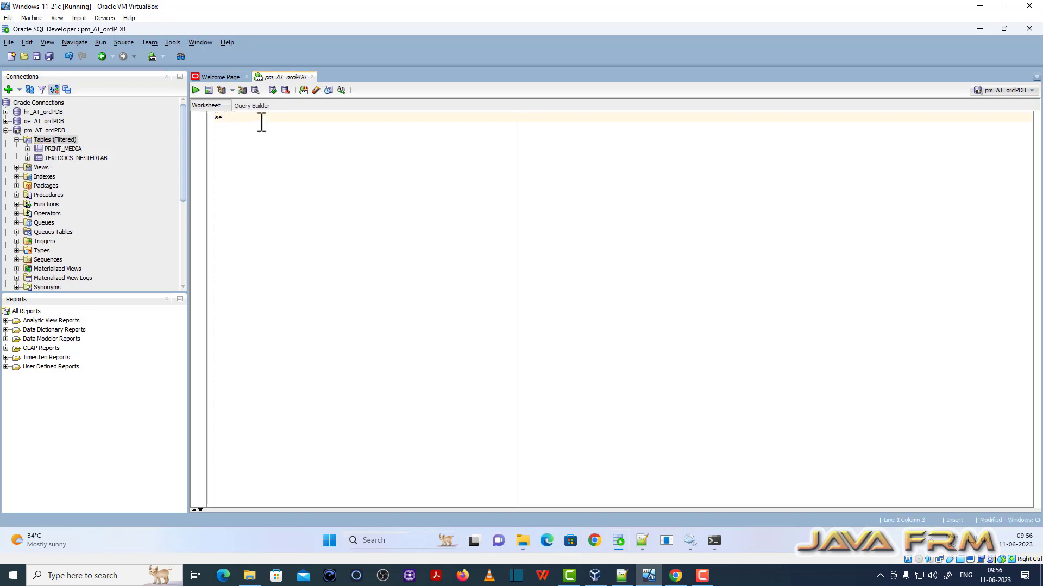
type("select * from print_media;")
left_click(196, 89)
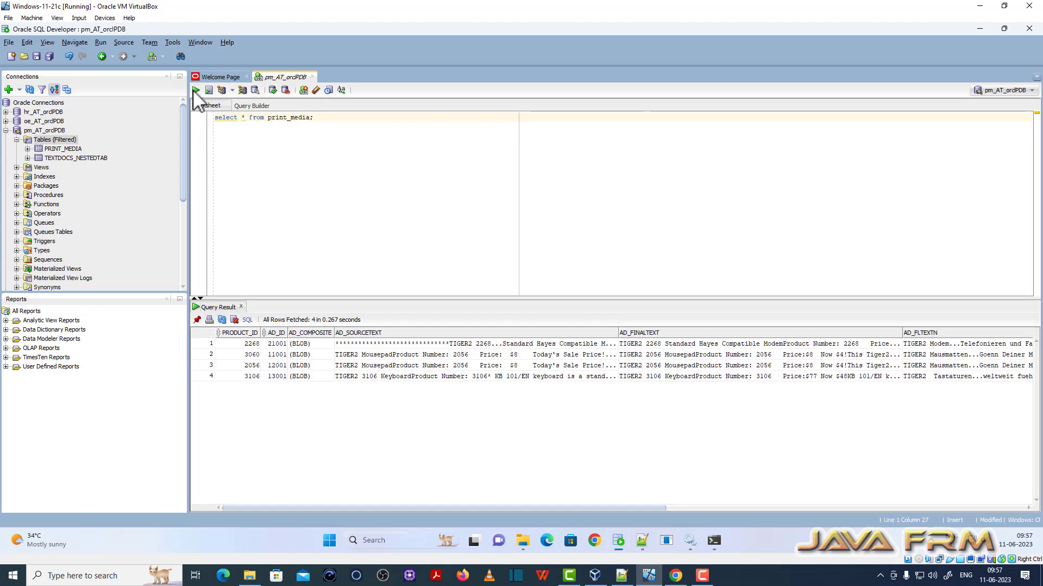
left_click_drag(460, 509, 292, 496)
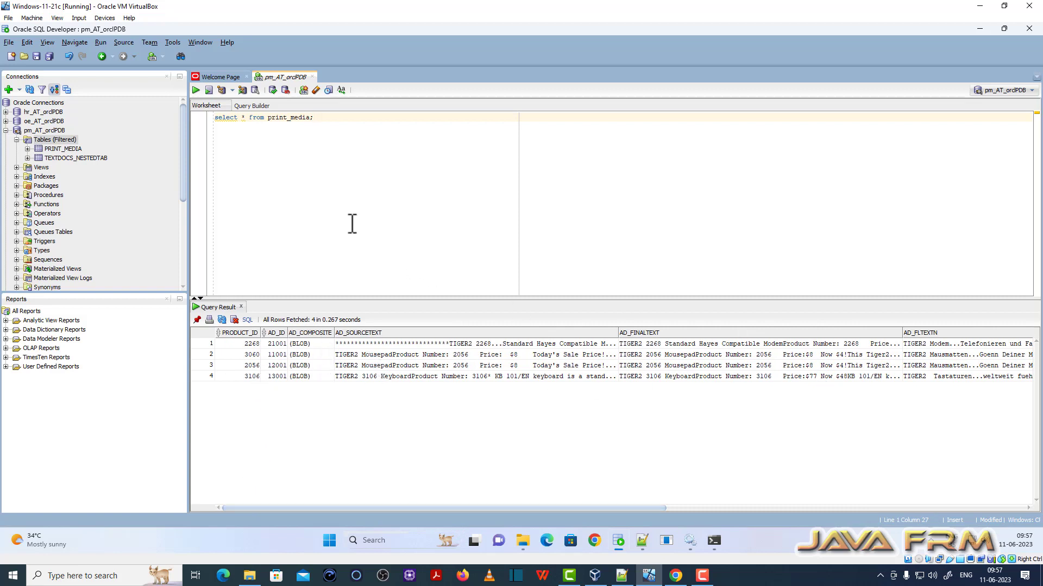
- Expand the PM Views, Indexes and Types folders, revealing ADHEADER_TYP, TEXTDOC_TAB and TEXTDOC_TYP
left_click(17, 168)
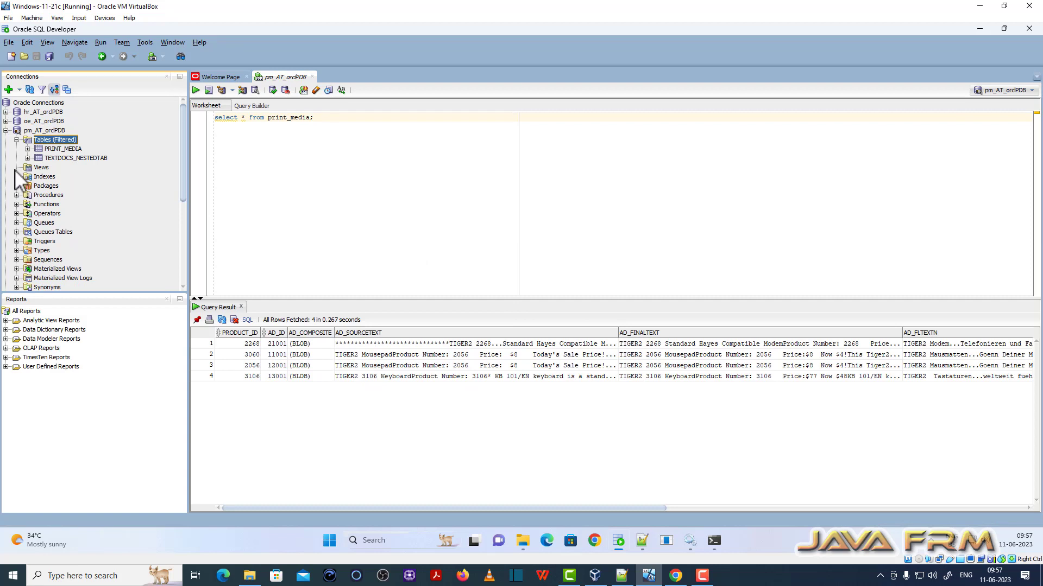
left_click(16, 177)
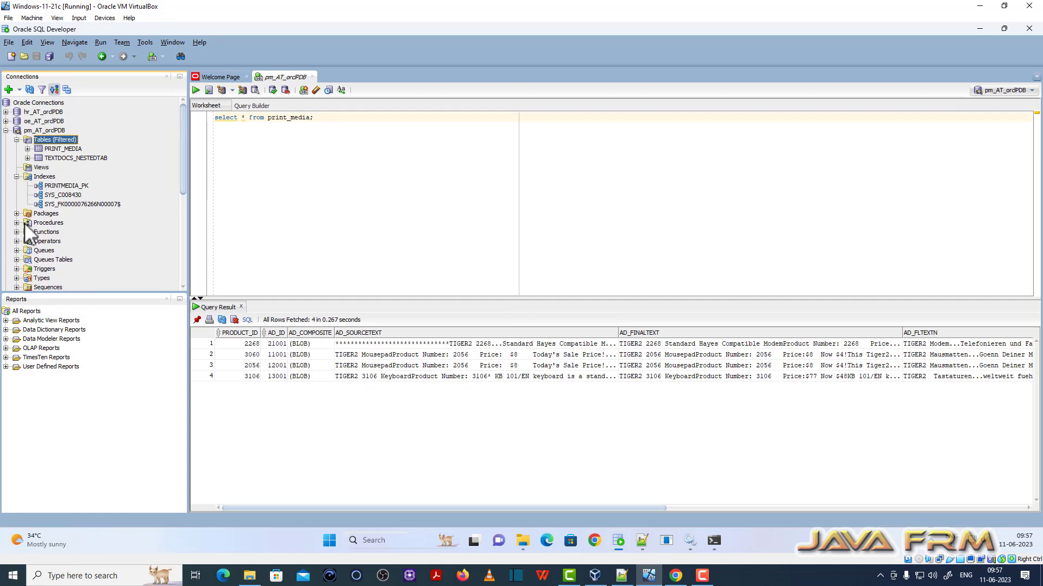
scroll(24, 223, "down", 1)
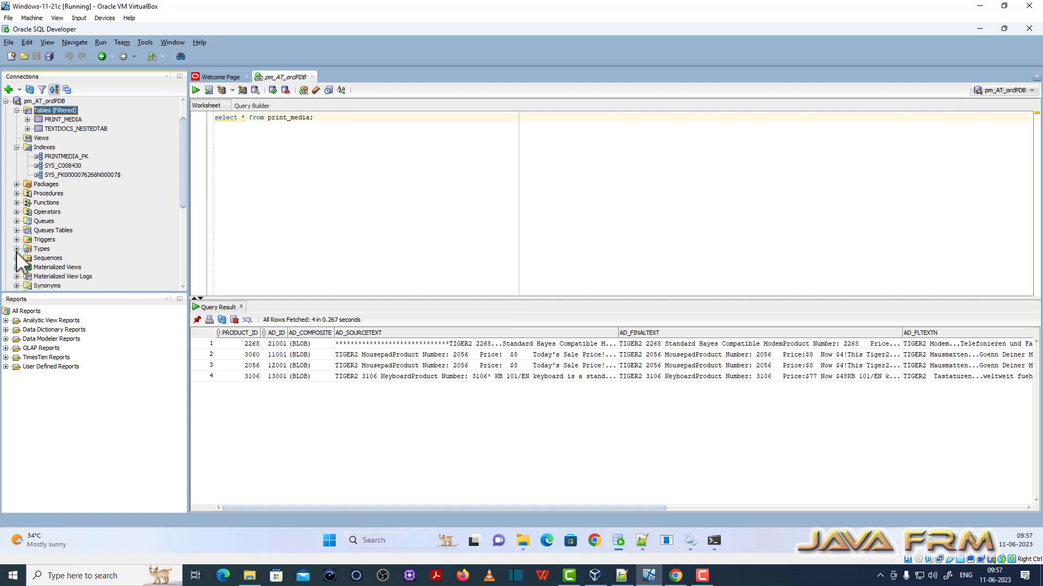
left_click(16, 248)
scroll(60, 244, "down", 3)
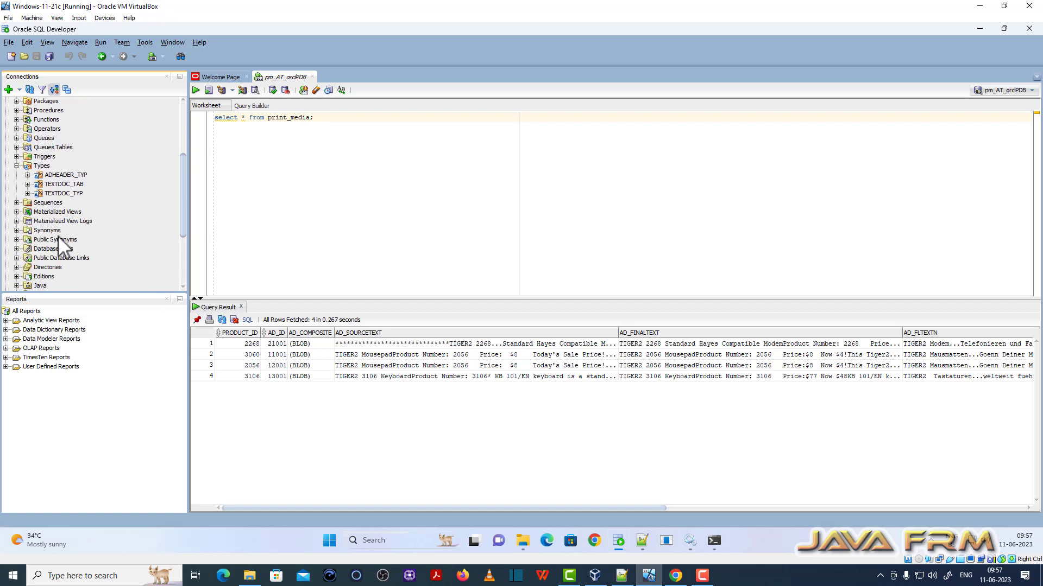
- Check the Sequences, Materialized Views and Synonyms folders, then return to the SQL*Plus terminal
left_click(16, 203)
left_click(16, 211)
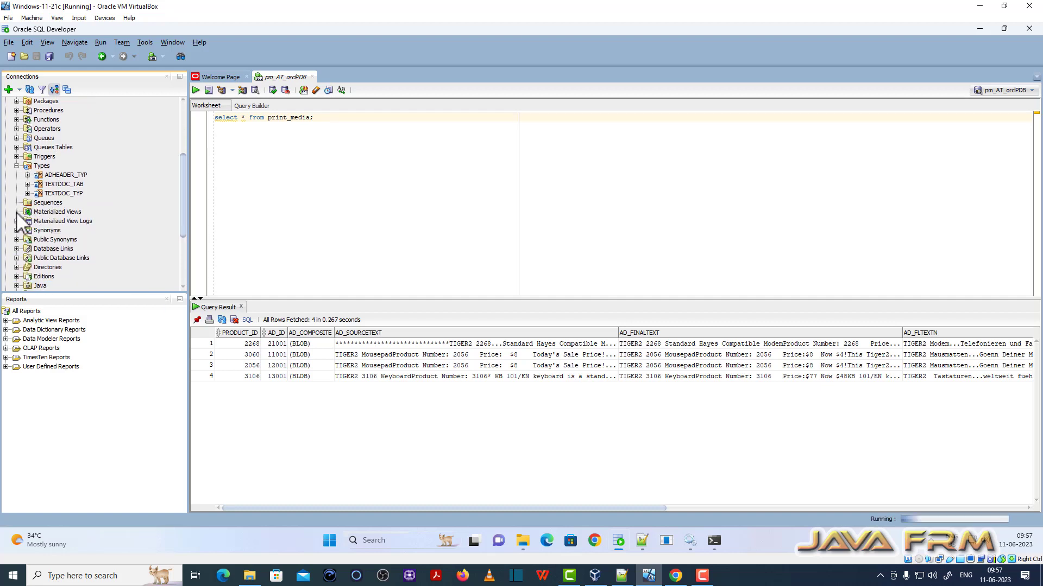
left_click(18, 231)
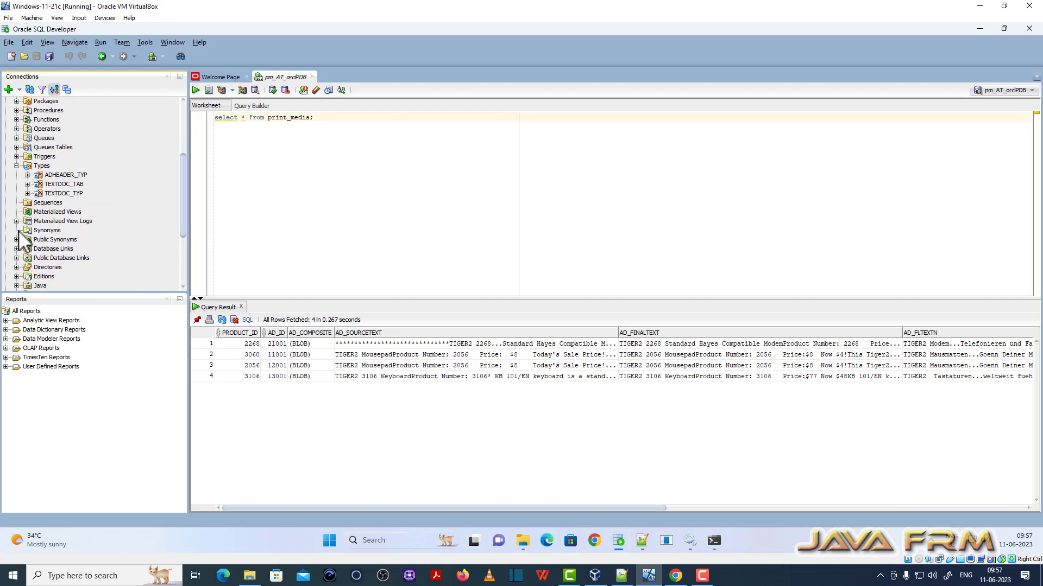
scroll(71, 239, "up", 4)
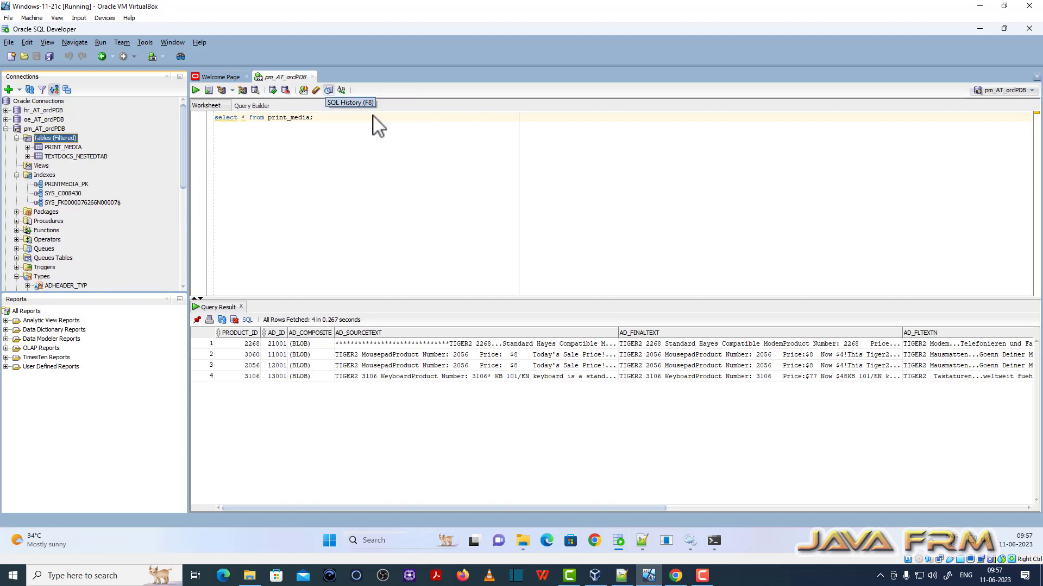
left_click(715, 540)
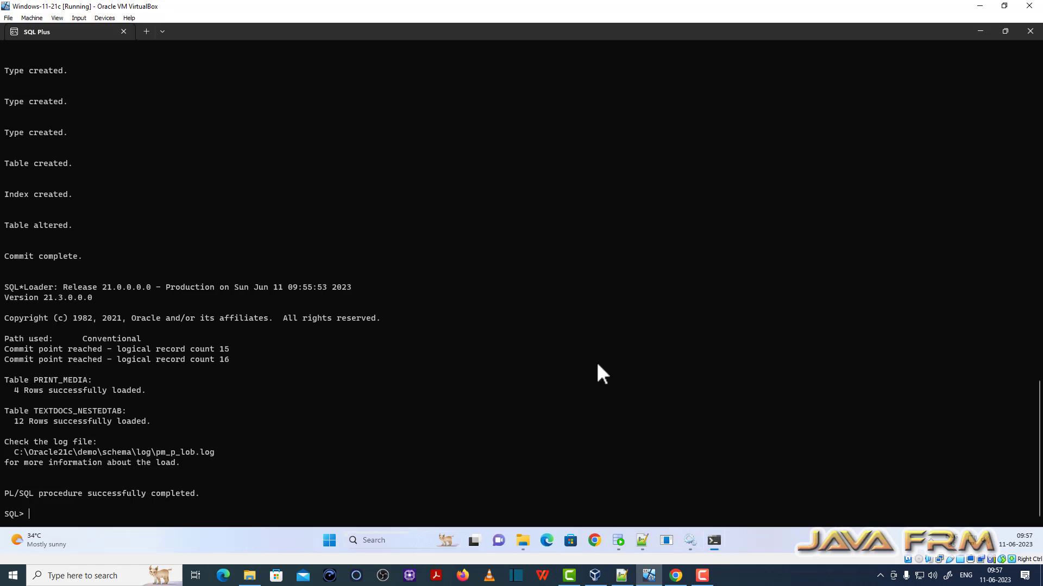
- Replace the old SQL*Plus session with a new one and log in as pm@orclpdb
left_click(1030, 31)
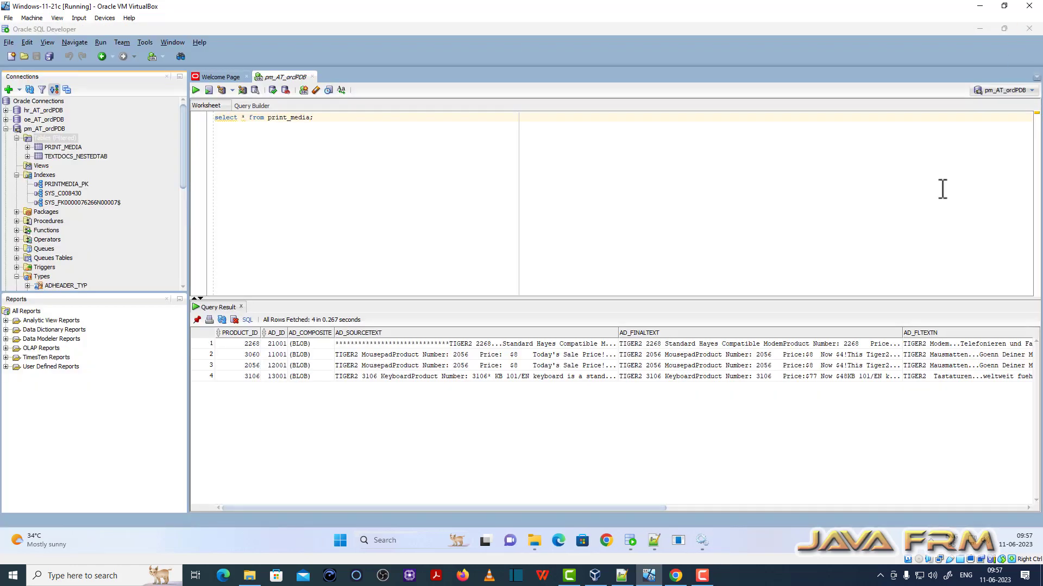
left_click(679, 541)
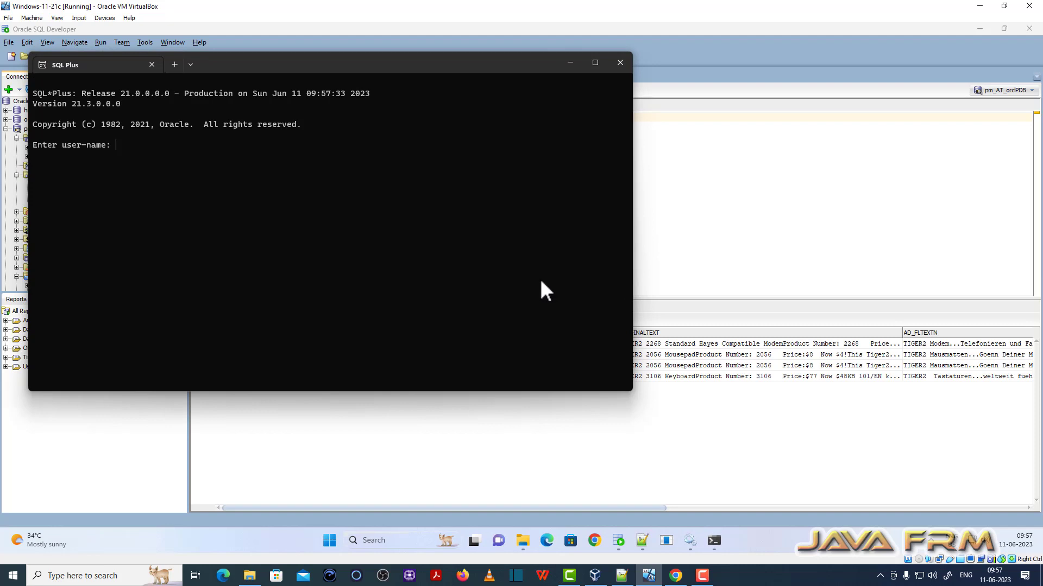
type("pm@orclpdb")
key("Return")
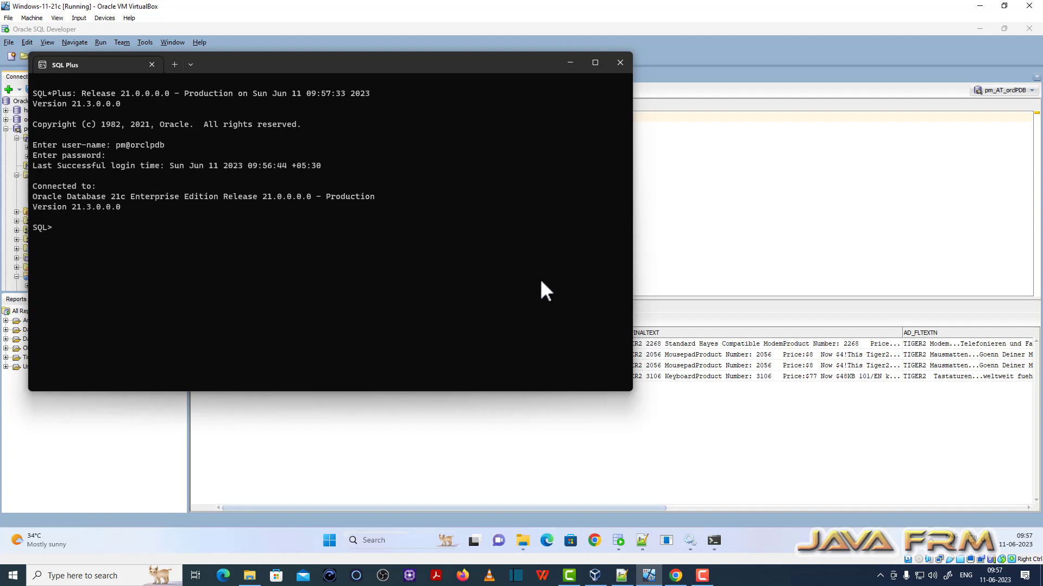
- Run select * from print_media; in SQL*Plus, then close the terminal
type("select * from print_media;")
key("Return")
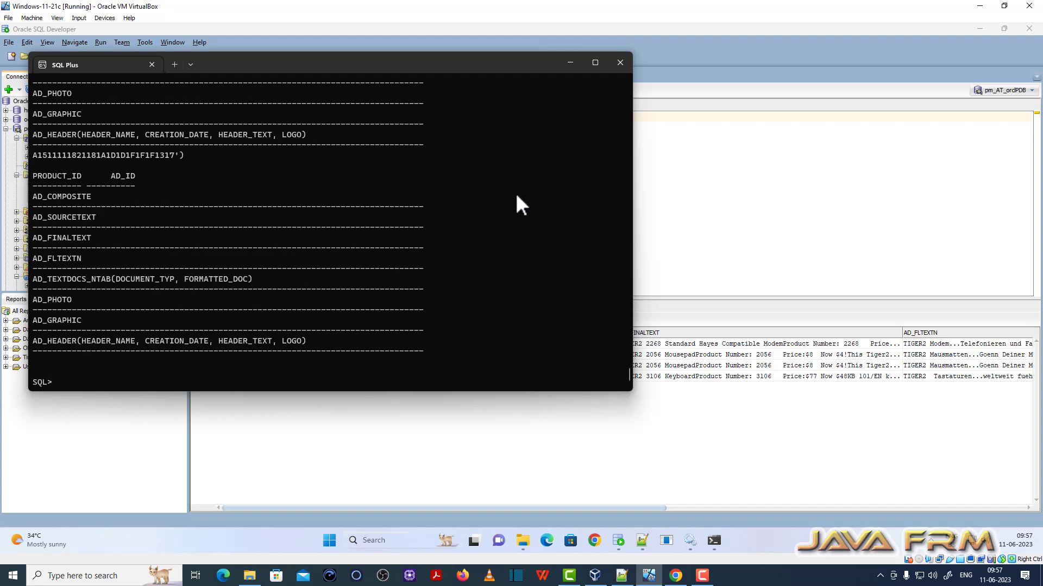
left_click(620, 63)
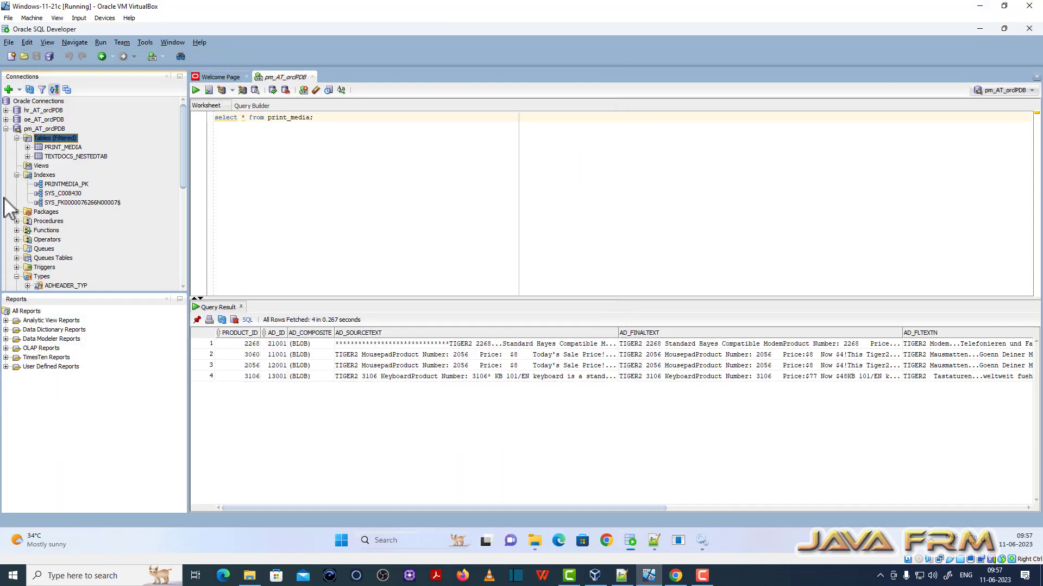
- Close the pm_AT_orclPDB worksheet, answering the save prompt, and disconnect the connection
left_click(5, 130)
right_click(37, 132)
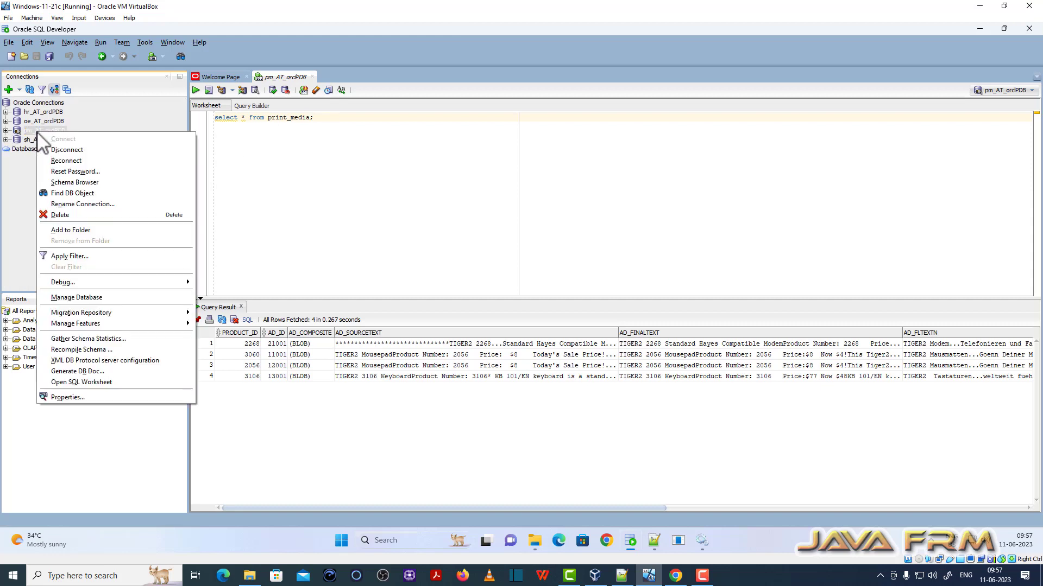
left_click(312, 77)
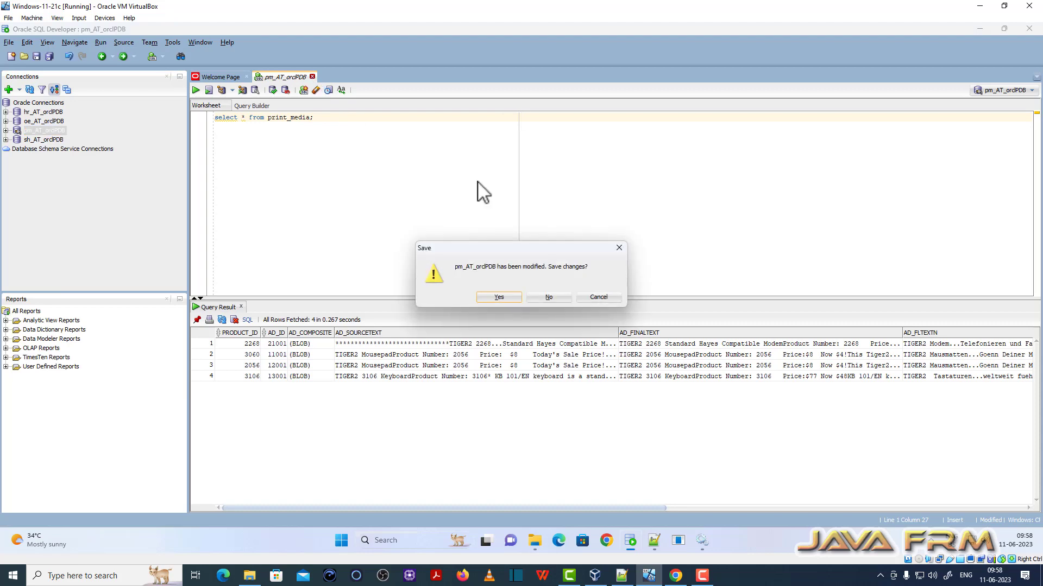
left_click(562, 297)
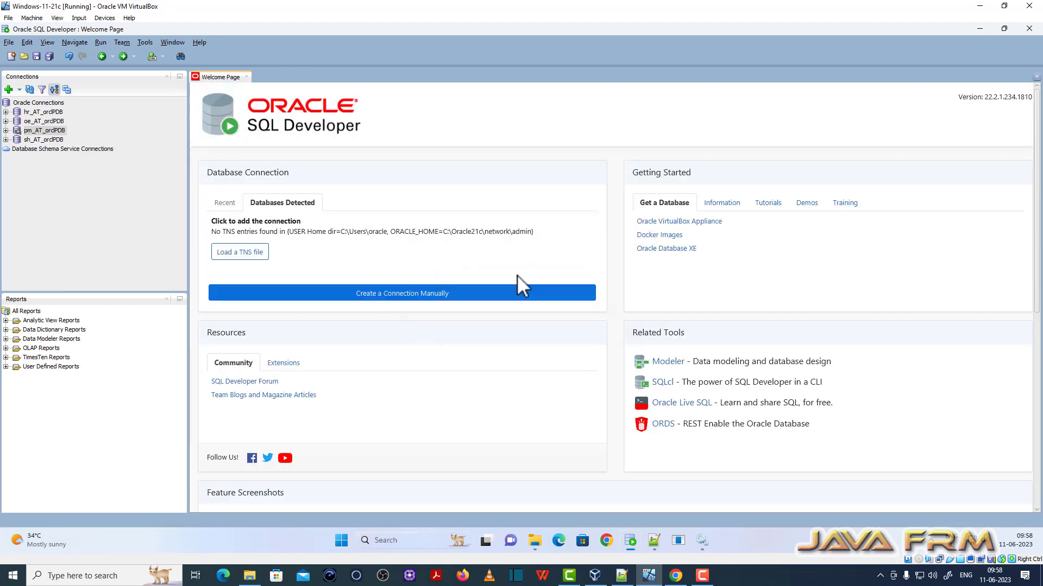
right_click(43, 133)
left_click(79, 150)
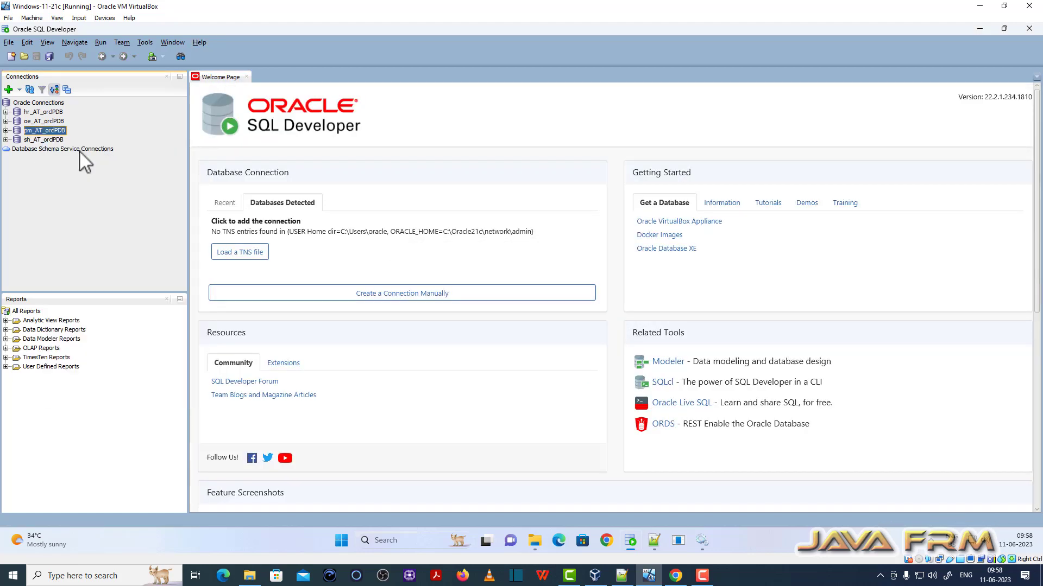